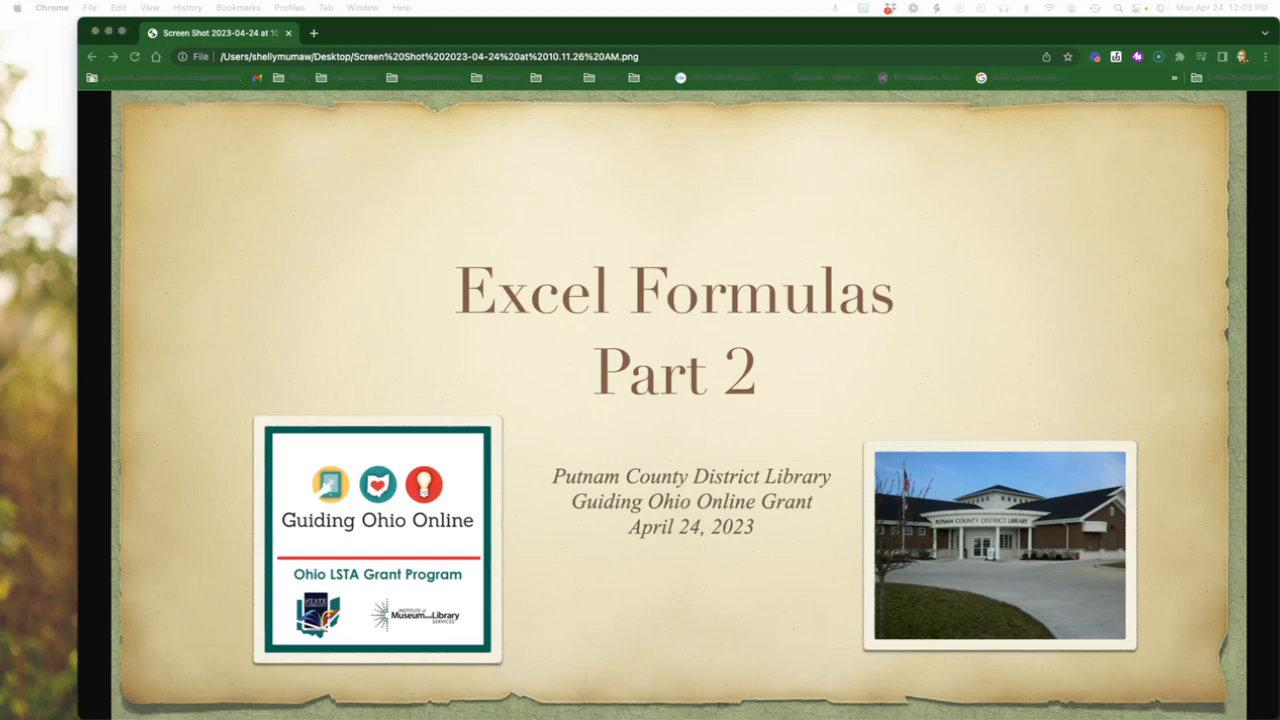
Switch to the Book1 workbook in Excel and auto-fit all column widths on Sheet1 to their contents.
drag(1279, 96, 695, 159)
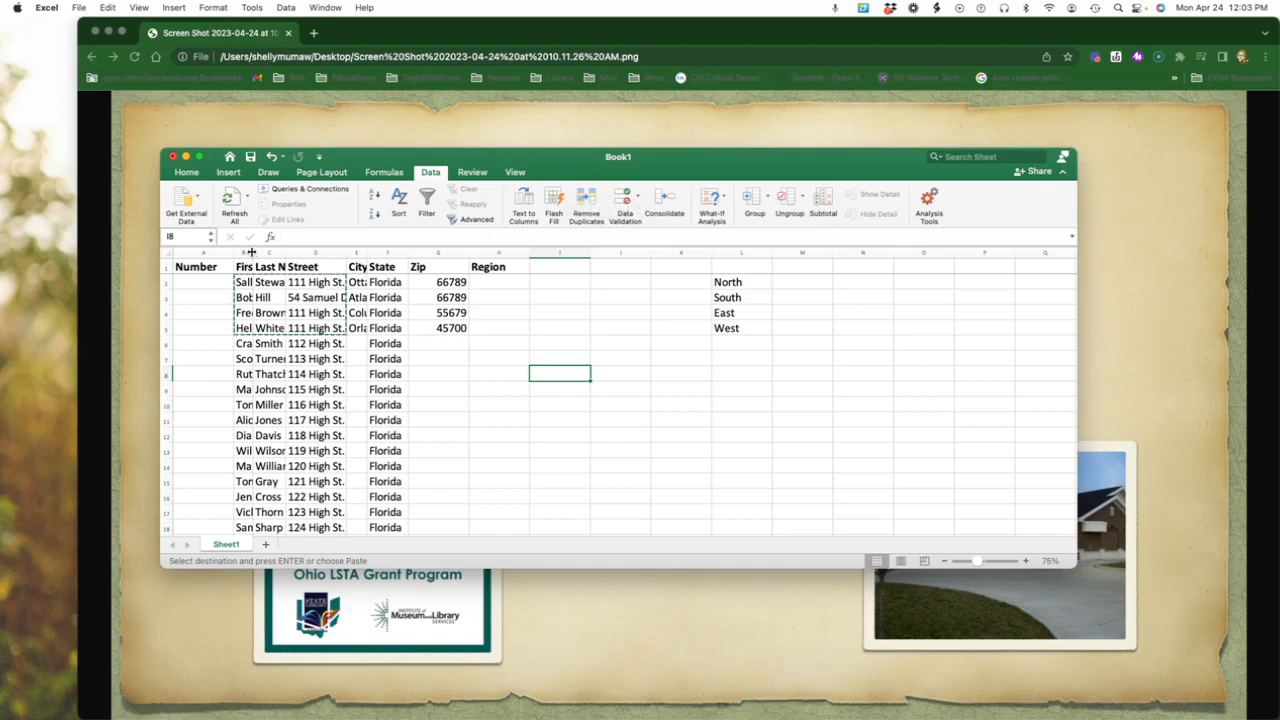
scroll(257, 310, down, 1)
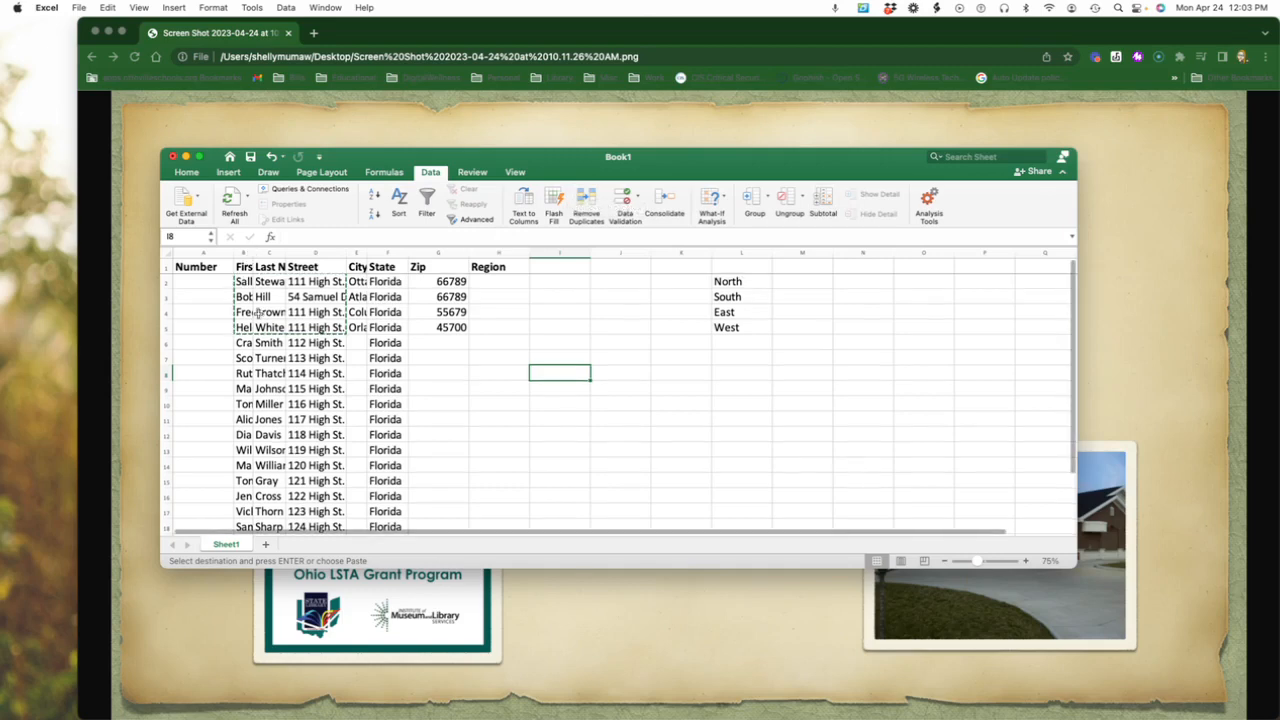
double_click(253, 253)
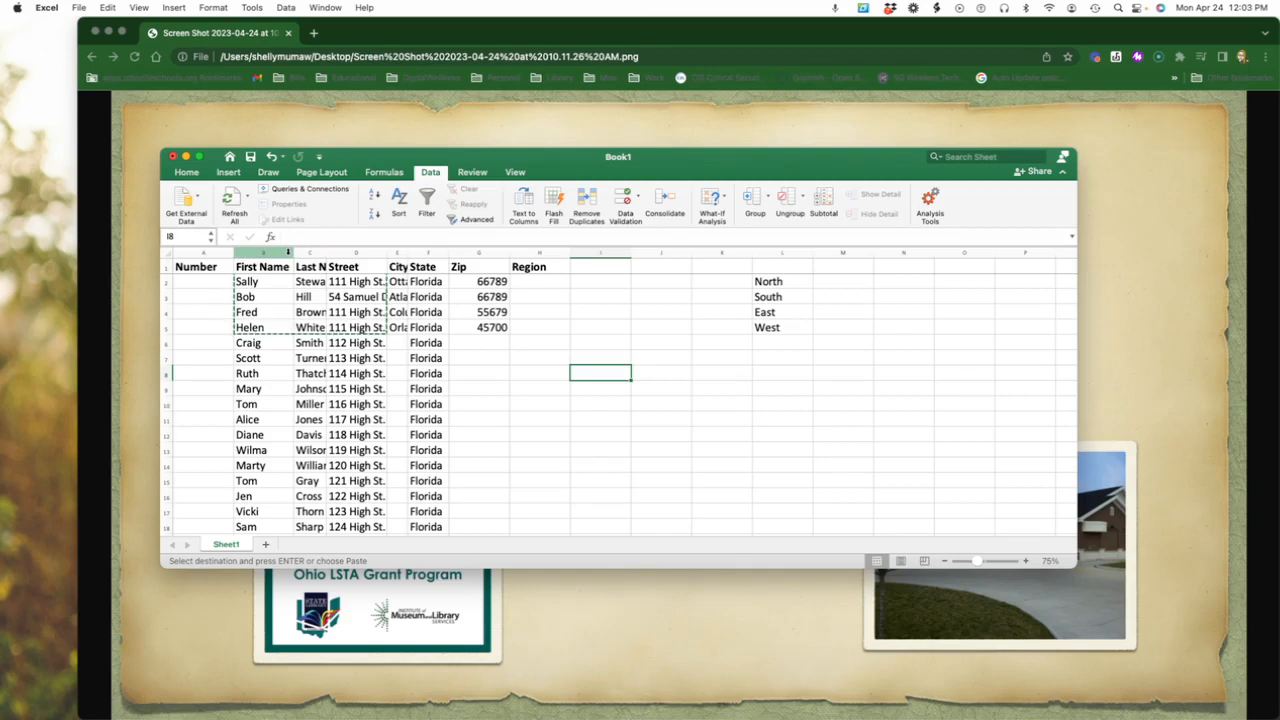
click(167, 252)
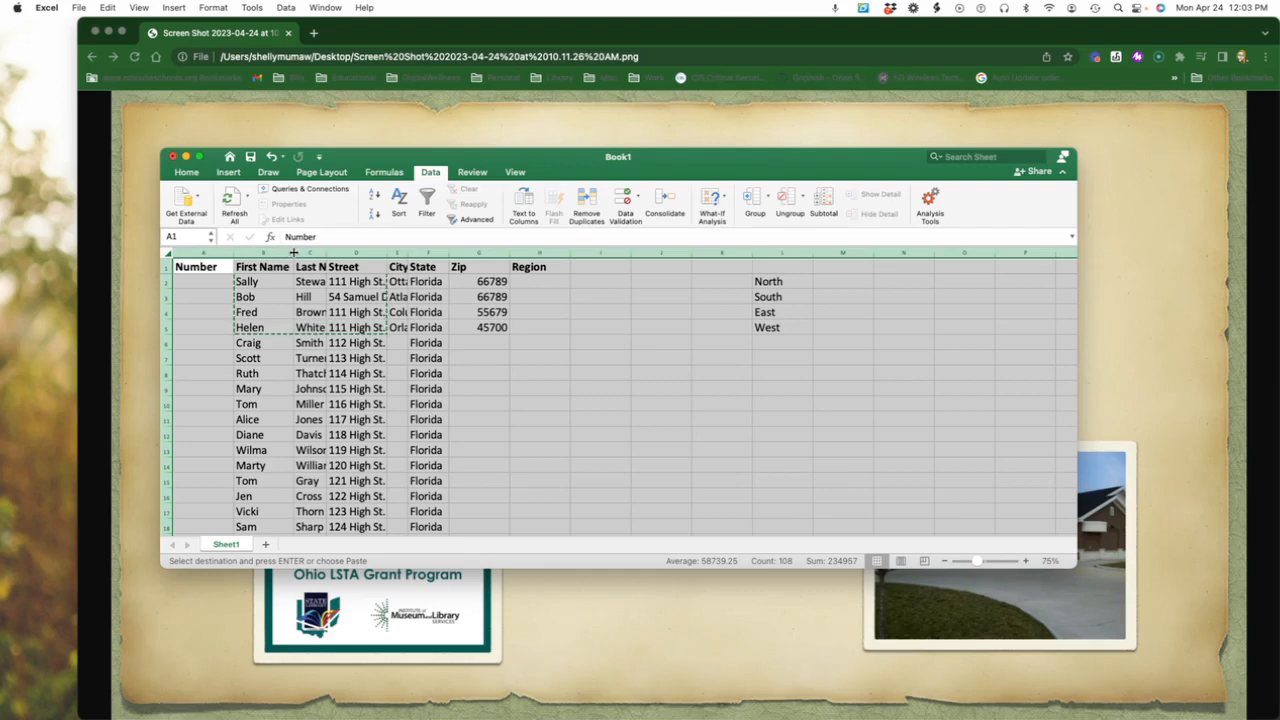
double_click(293, 252)
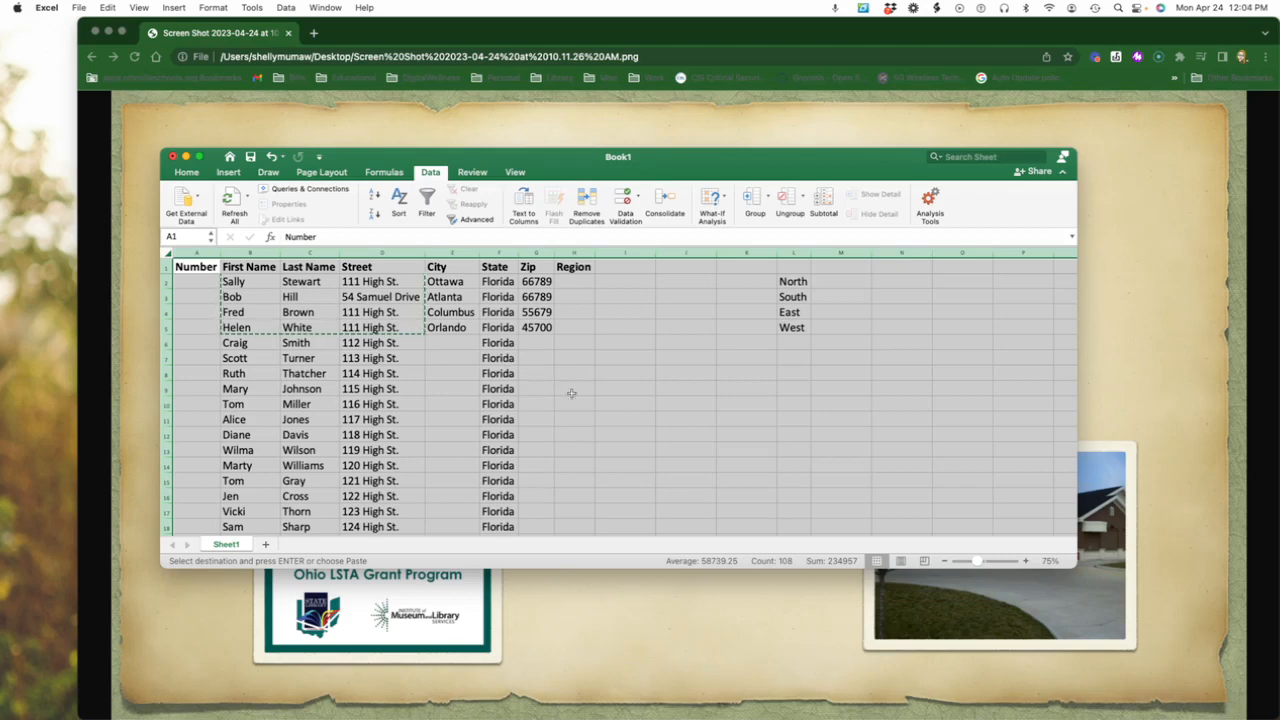
click(698, 403)
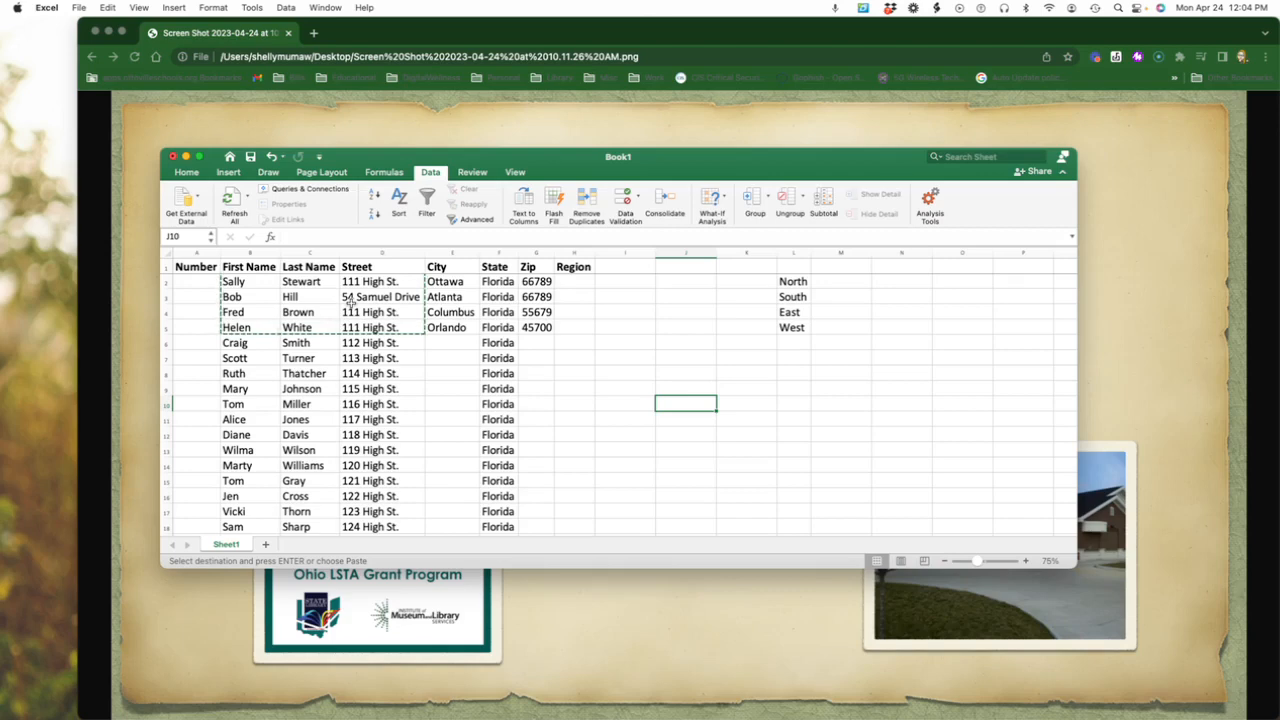
Fill the city Orlando from cell E5 down the City column to E23.
scroll(320, 304, right, 1)
scroll(304, 307, left, 1)
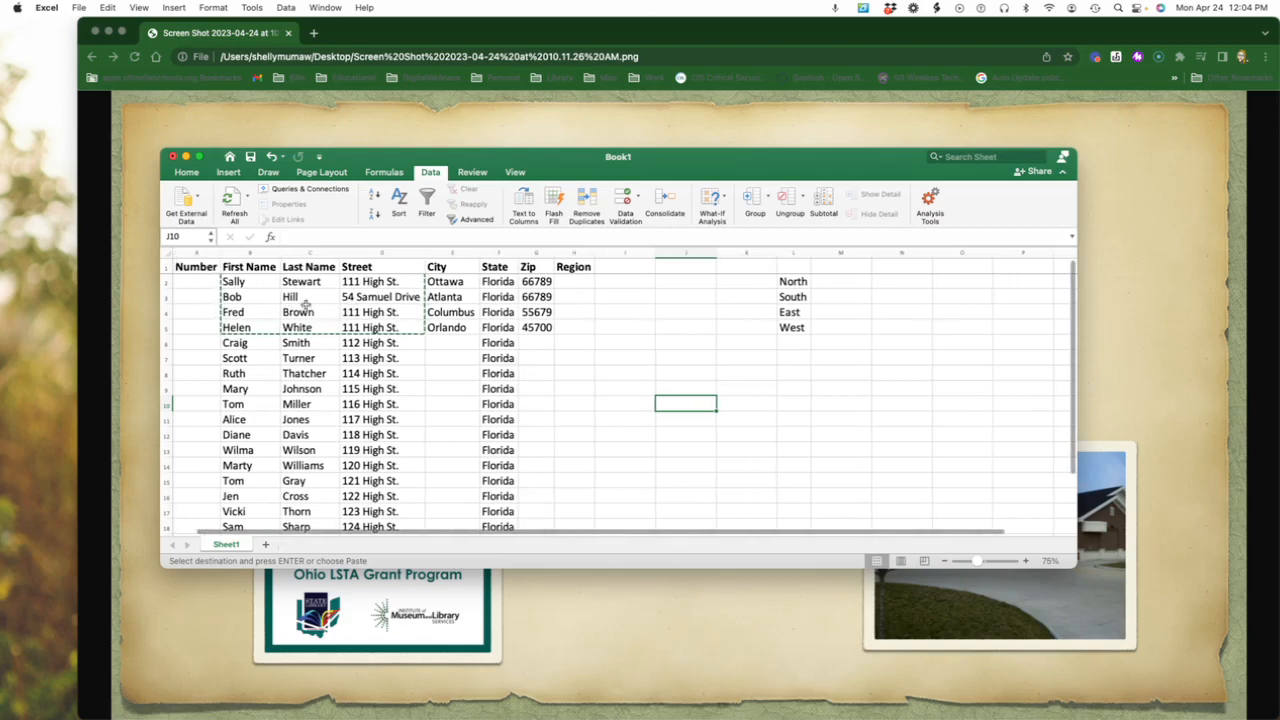
click(456, 328)
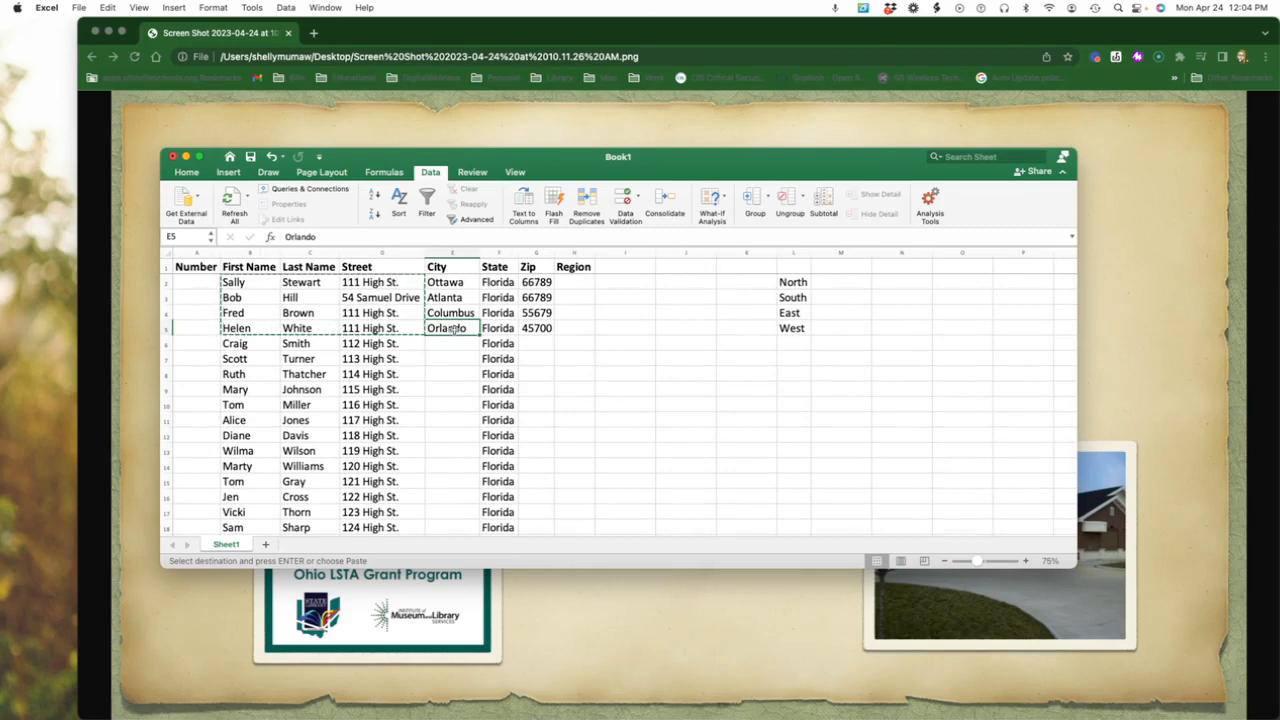
drag(477, 333, 457, 409)
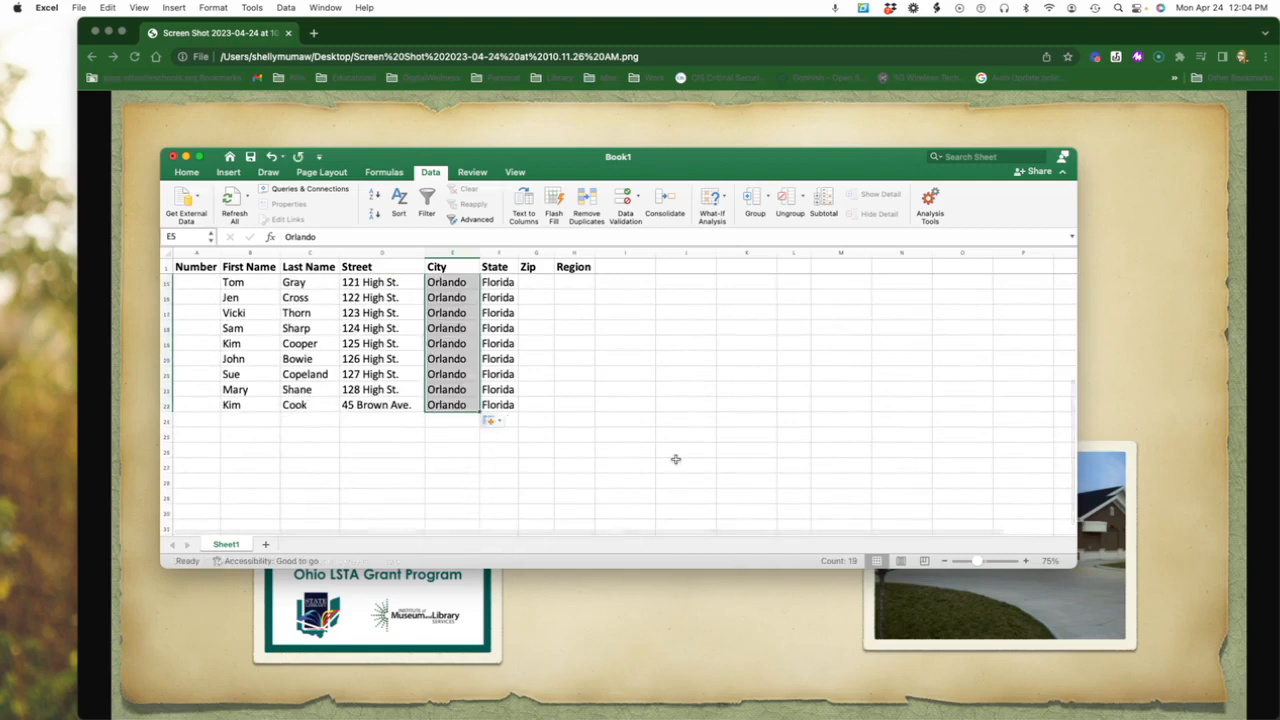
scroll(677, 457, up, 5)
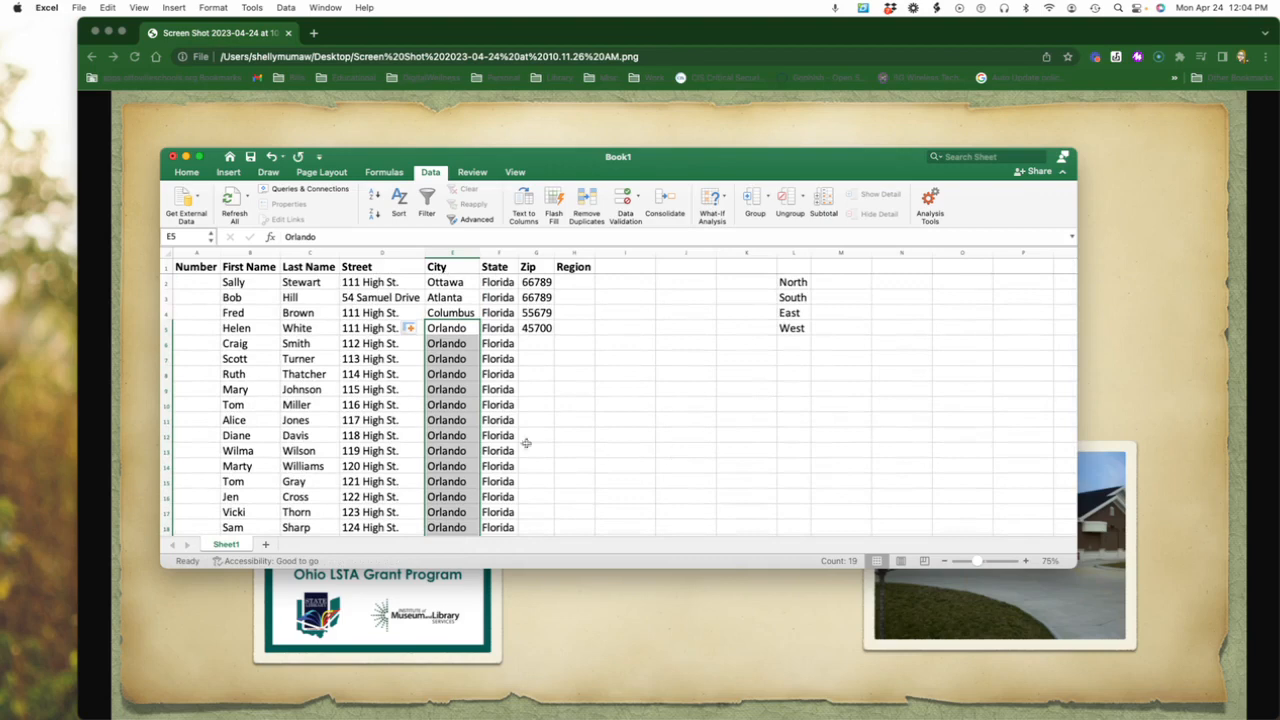
Unfreeze the panes and scroll through the sheet to check how the header row behaves.
scroll(399, 413, down, 8)
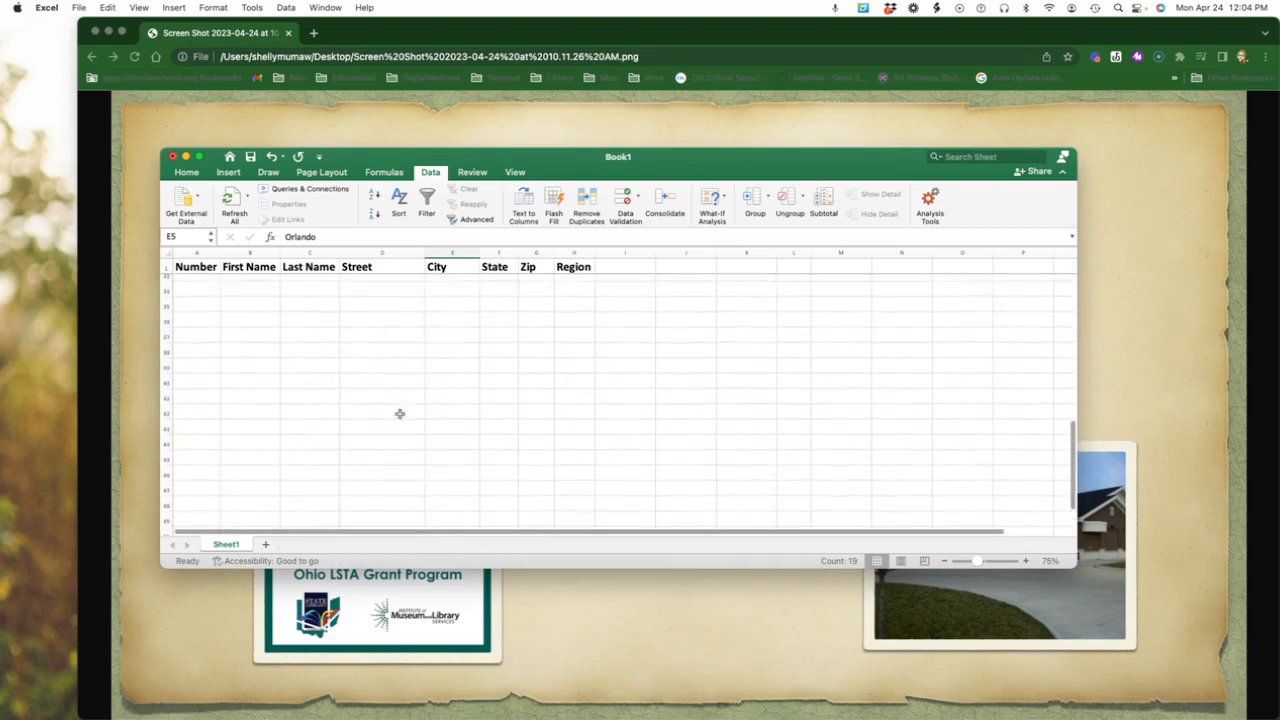
scroll(399, 413, up, 8)
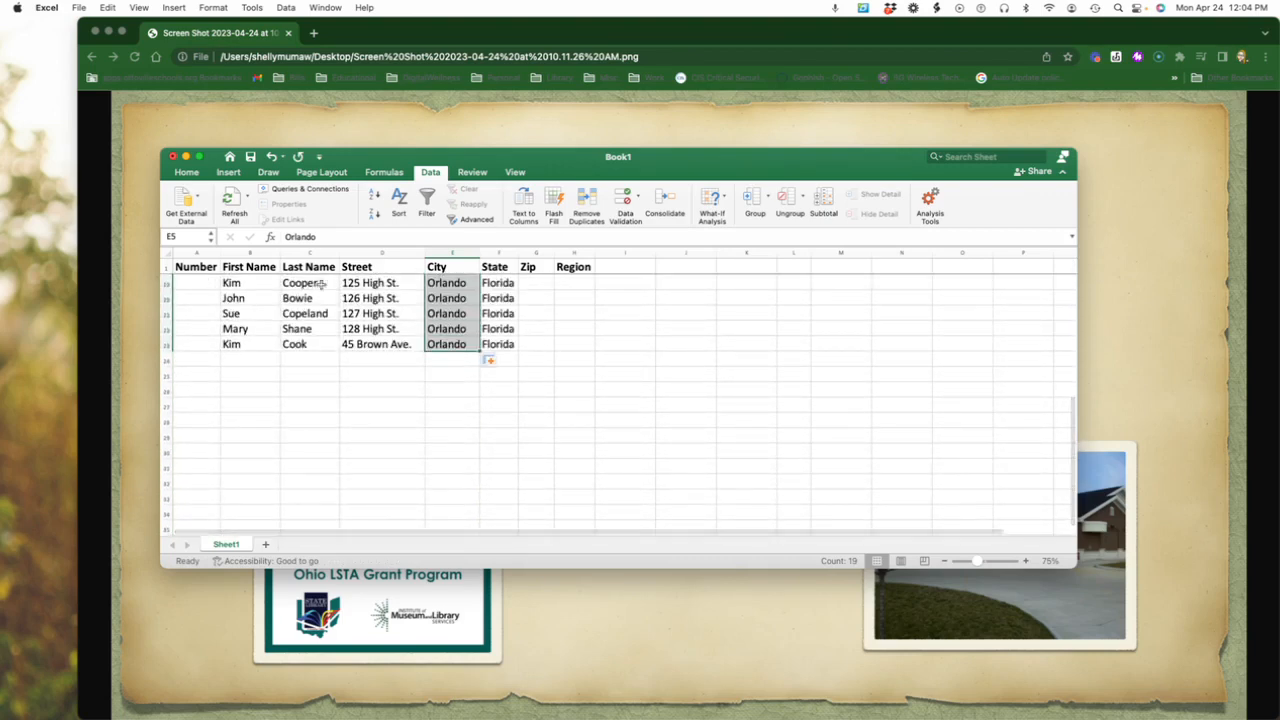
scroll(400, 330, up, 5)
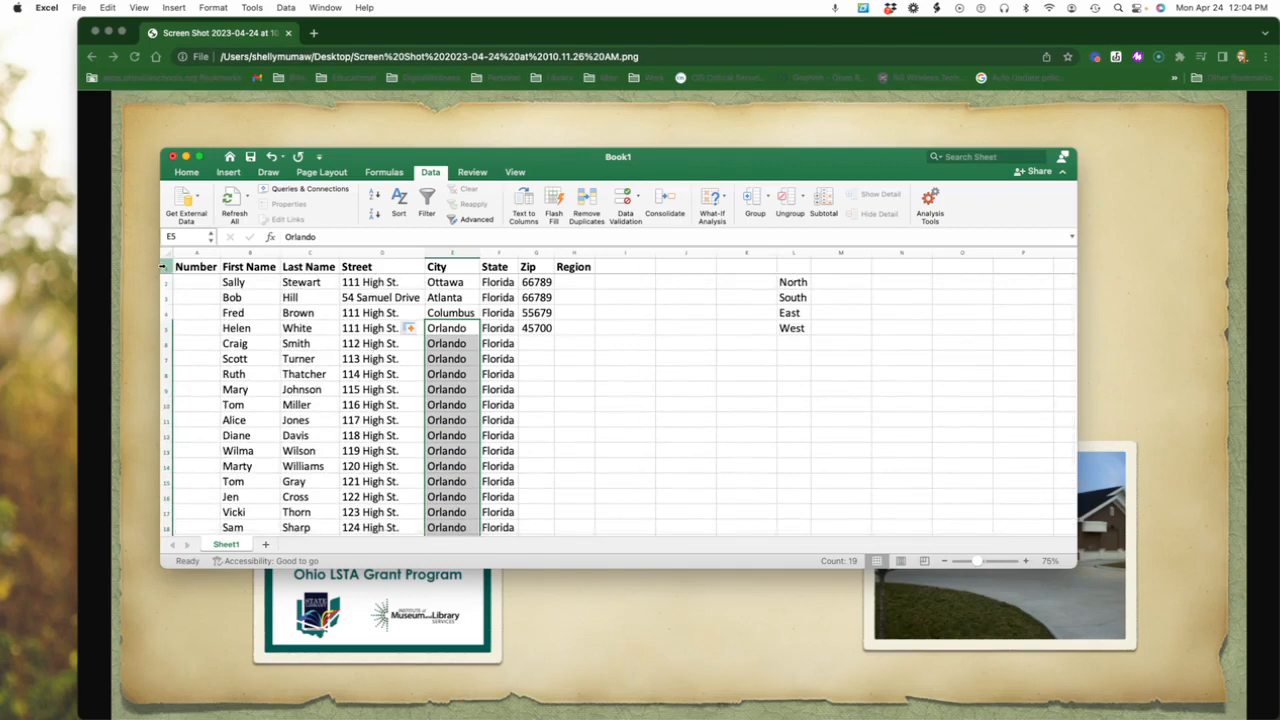
click(165, 266)
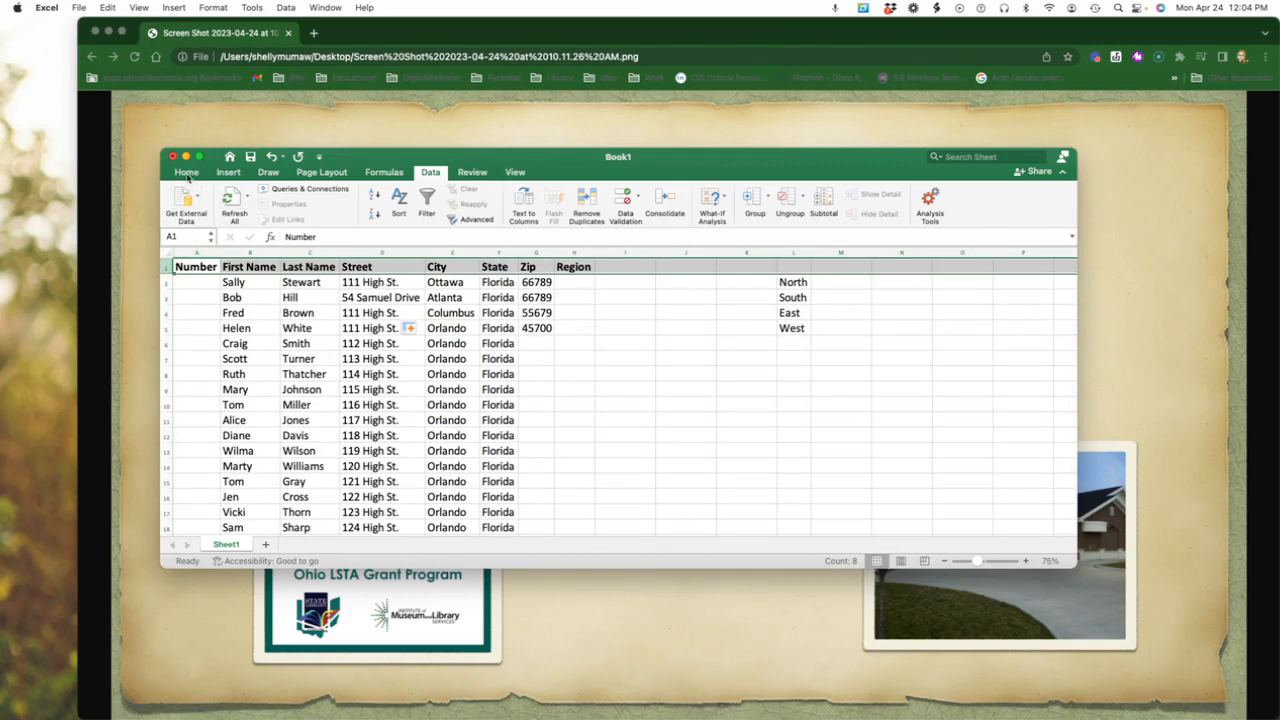
click(187, 172)
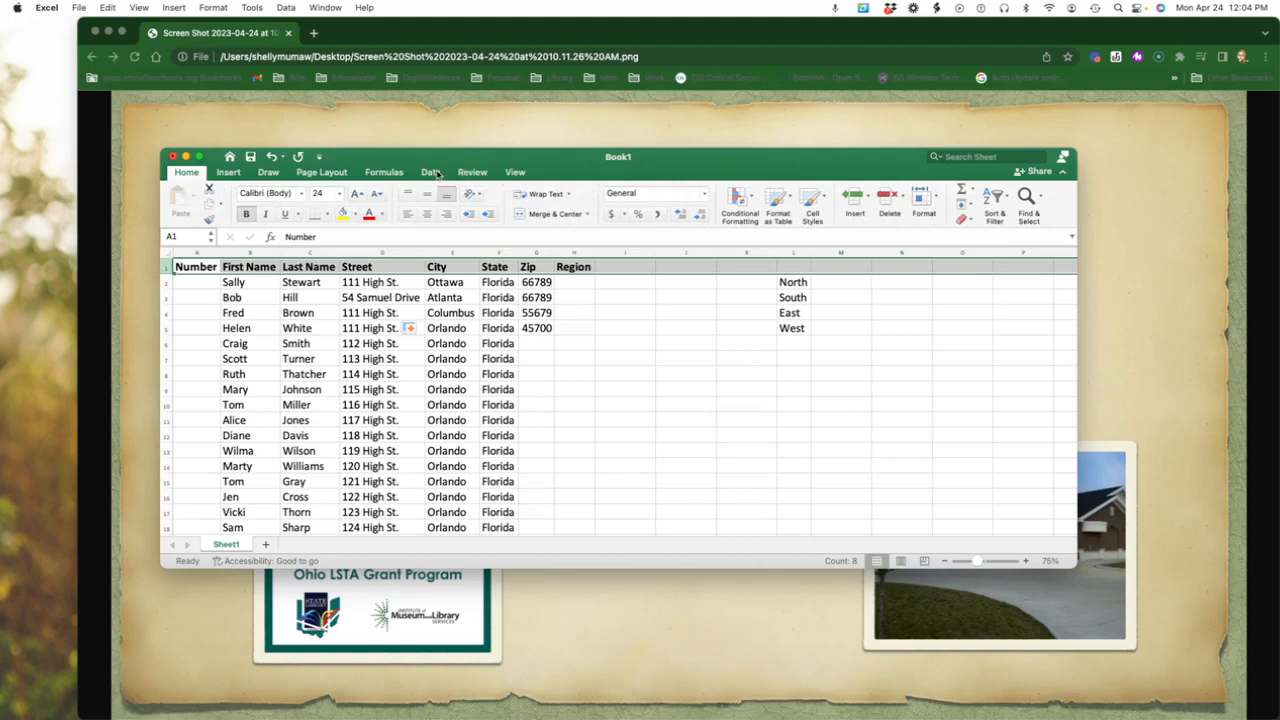
click(517, 174)
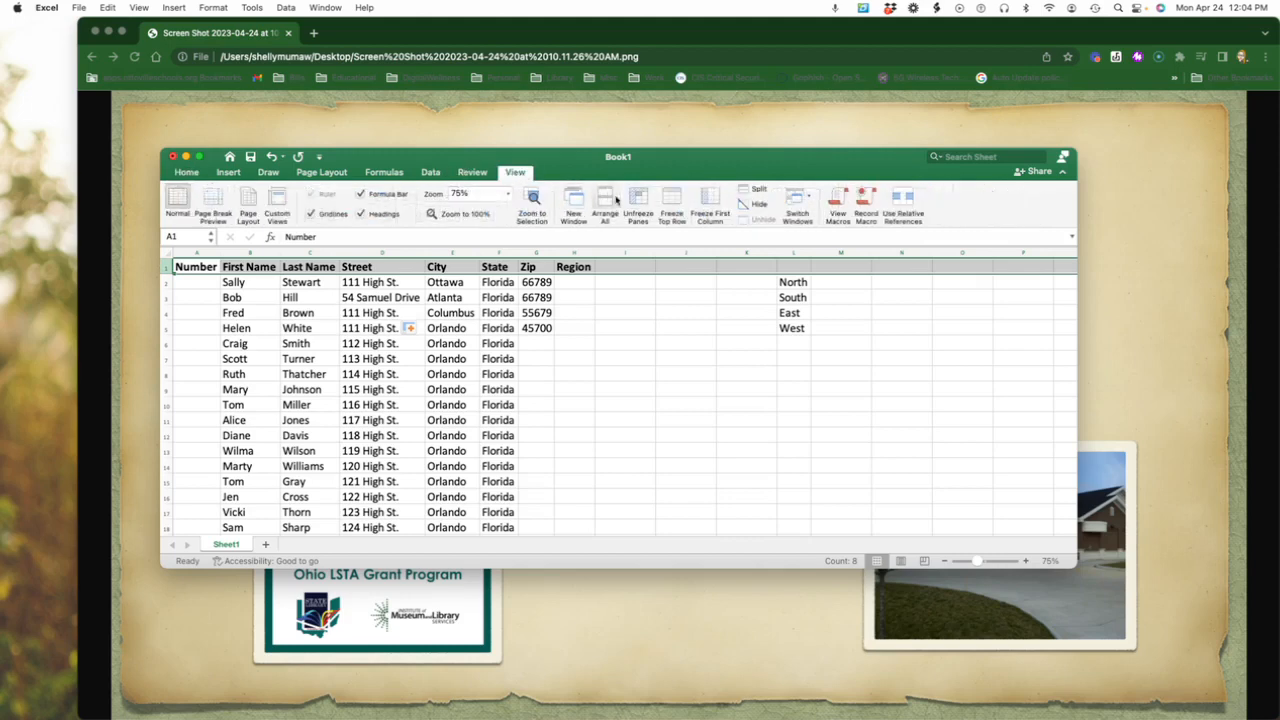
click(676, 203)
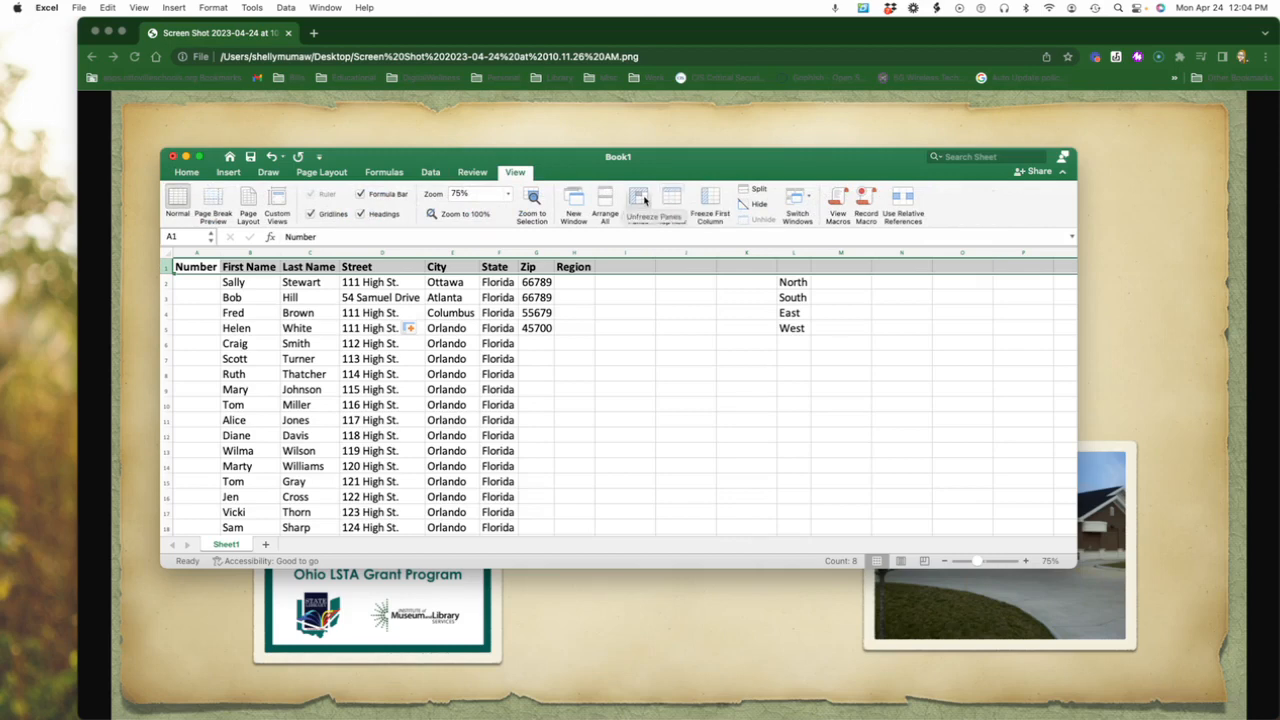
click(399, 360)
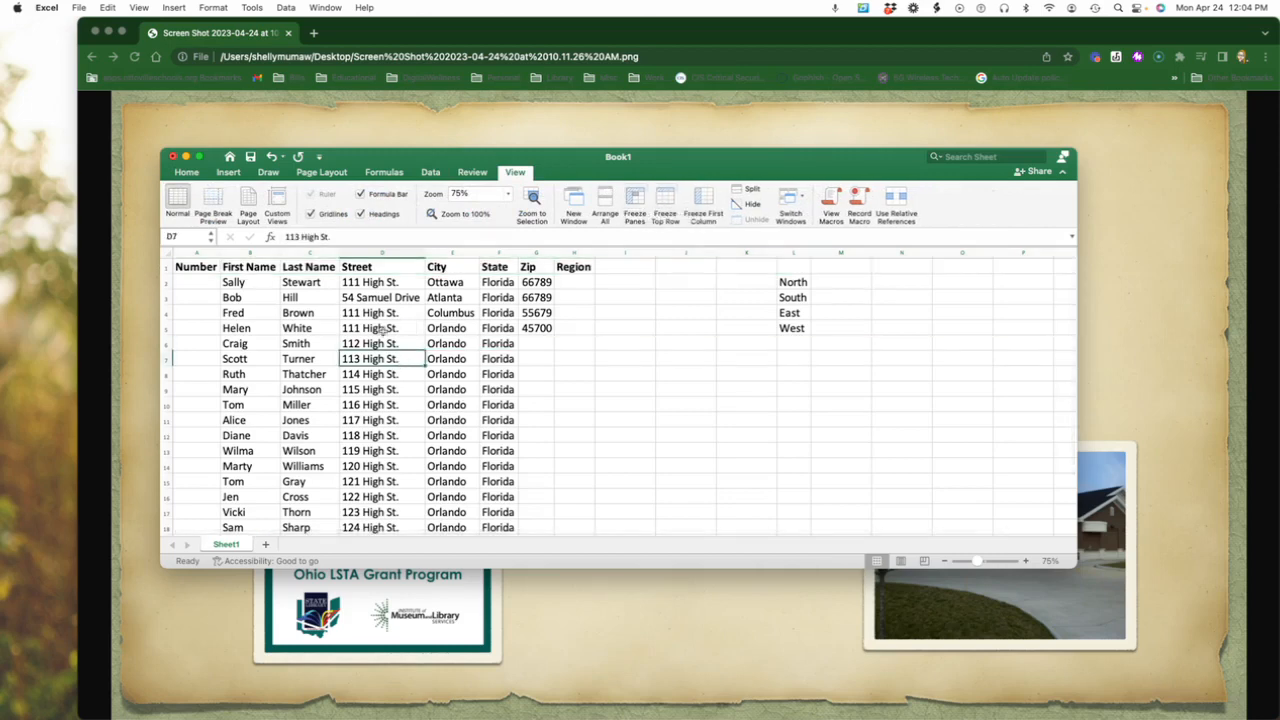
scroll(373, 292, down, 10)
scroll(373, 292, up, 10)
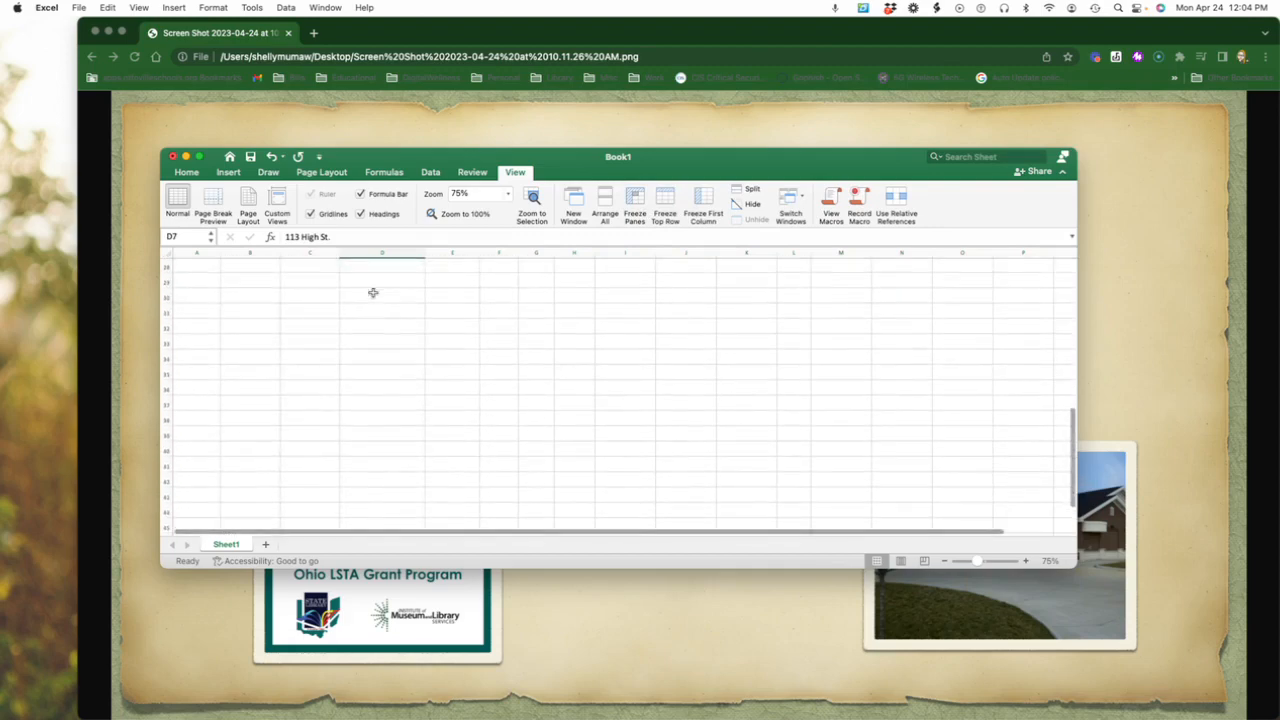
scroll(373, 292, down, 1)
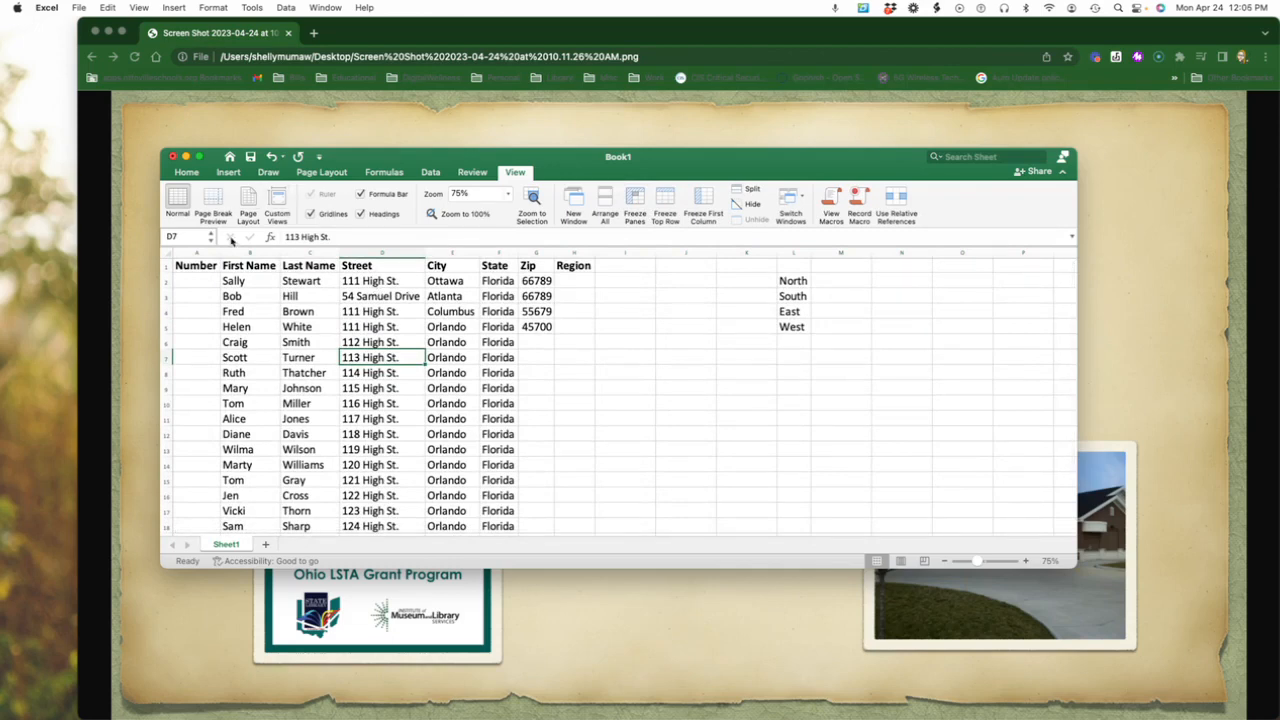
Freeze the top row so the column headers stay in place.
click(166, 266)
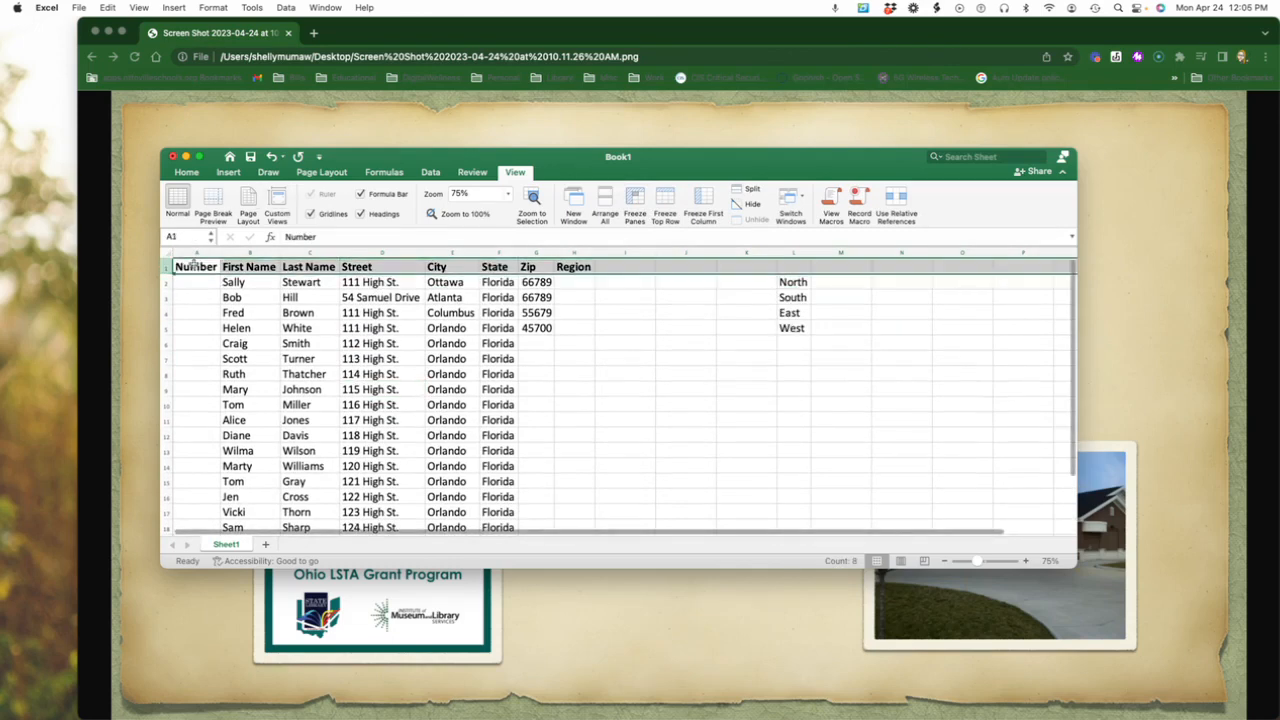
click(665, 203)
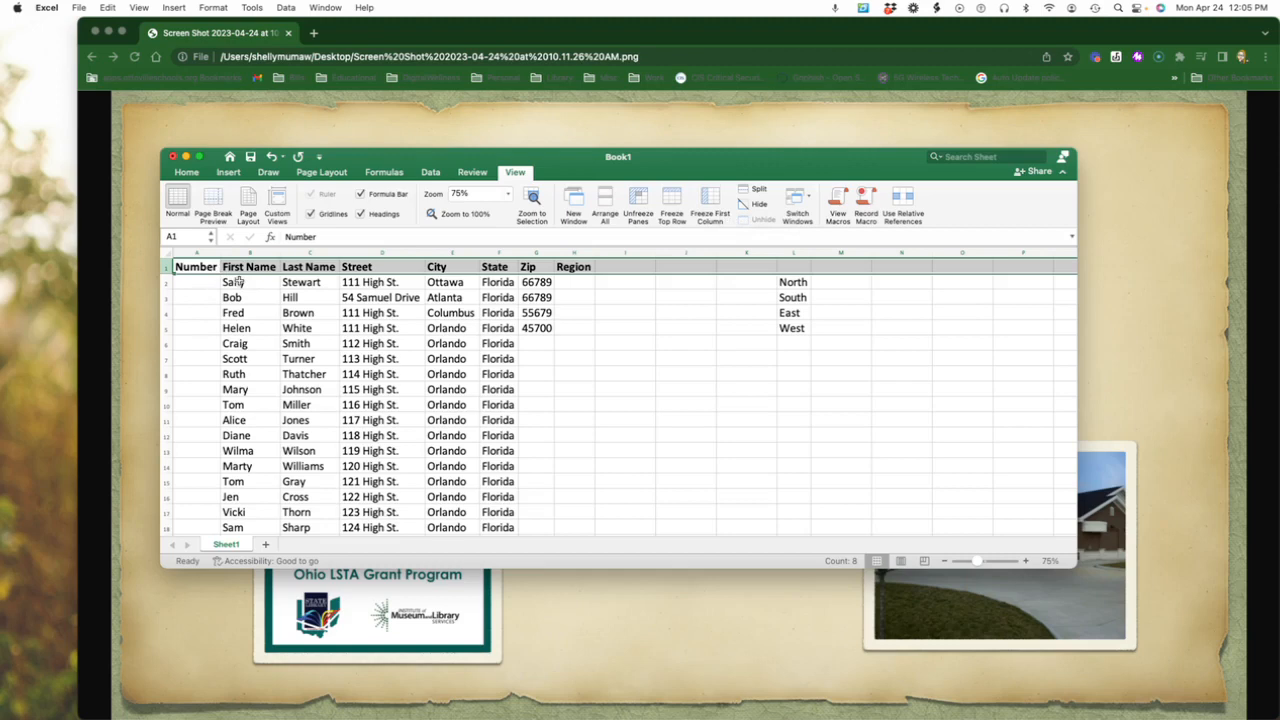
Fill the Zip value in cell G5 down the column to G23.
click(541, 328)
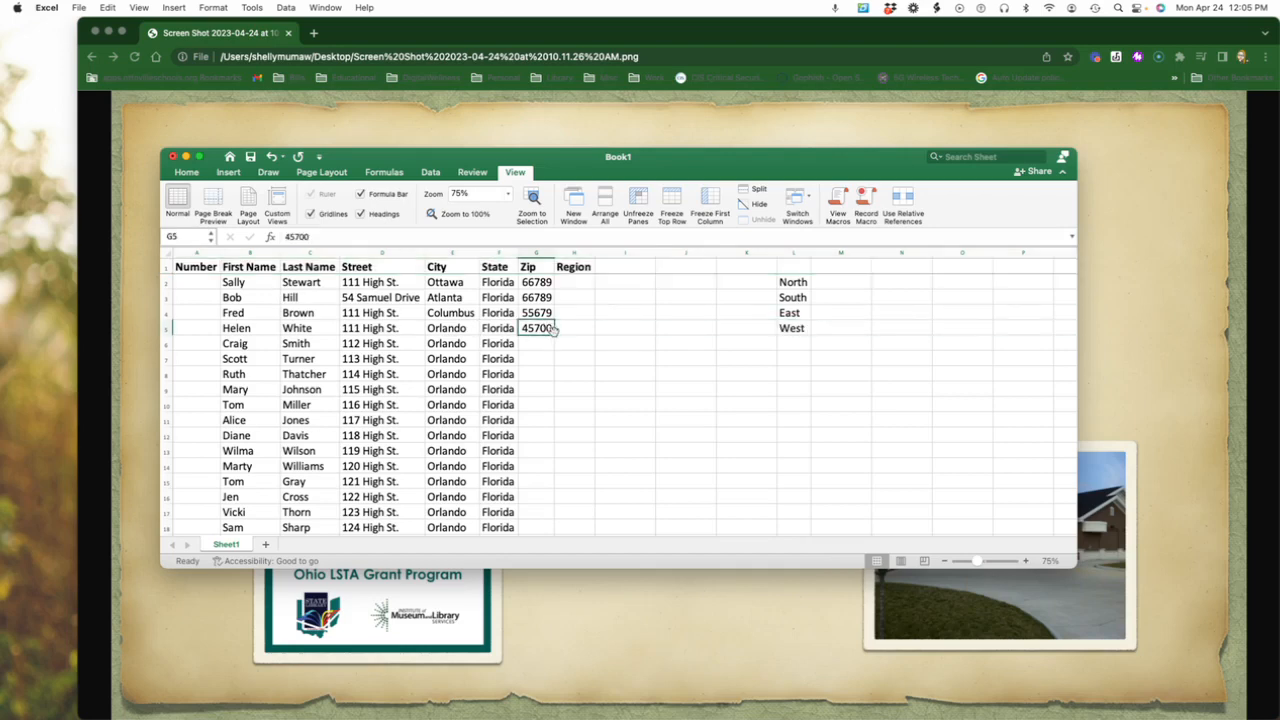
drag(554, 331, 530, 474)
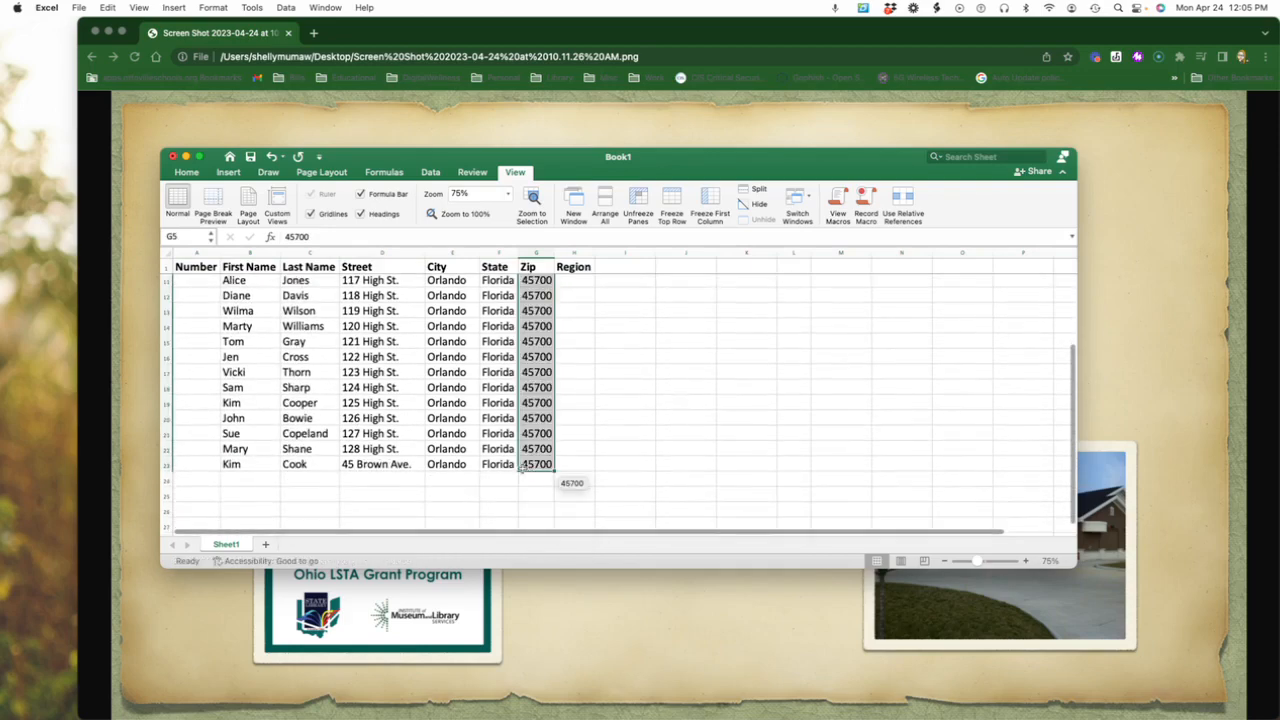
click(413, 370)
scroll(413, 365, up, 5)
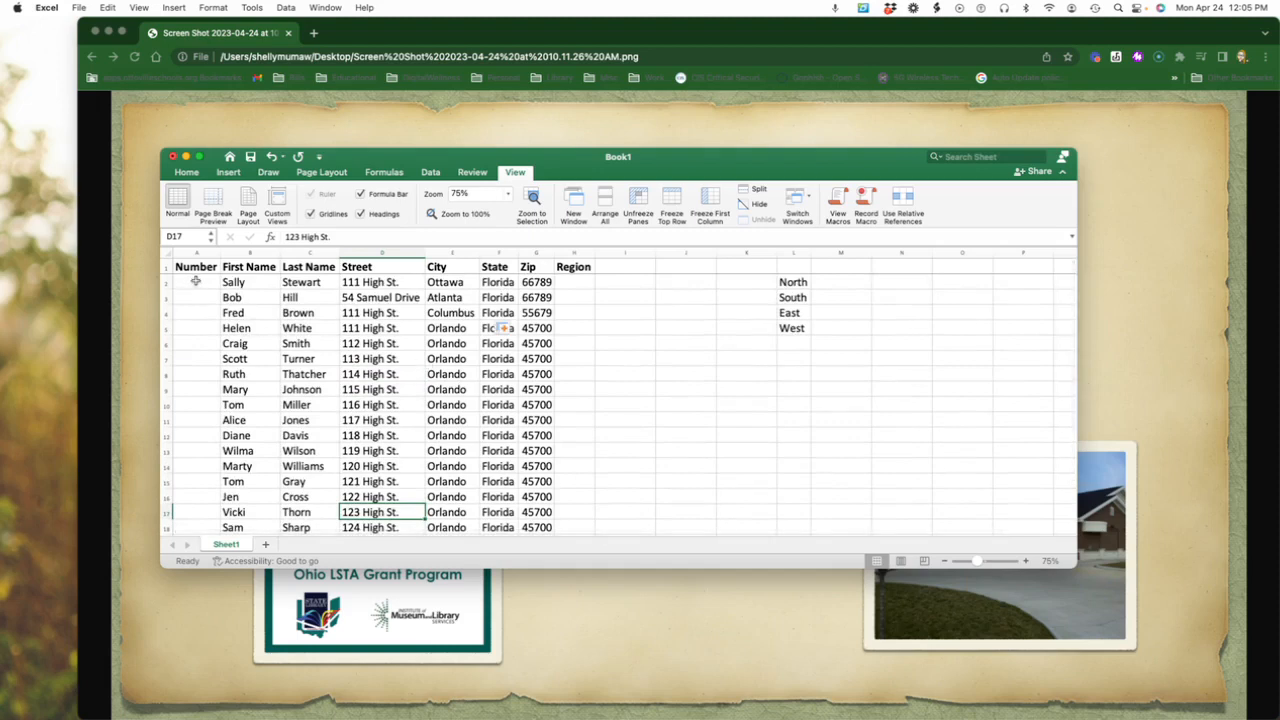
Enter 1 in cell A2, try filling it alone down to A6, and undo that fill.
scroll(197, 282, down, 1)
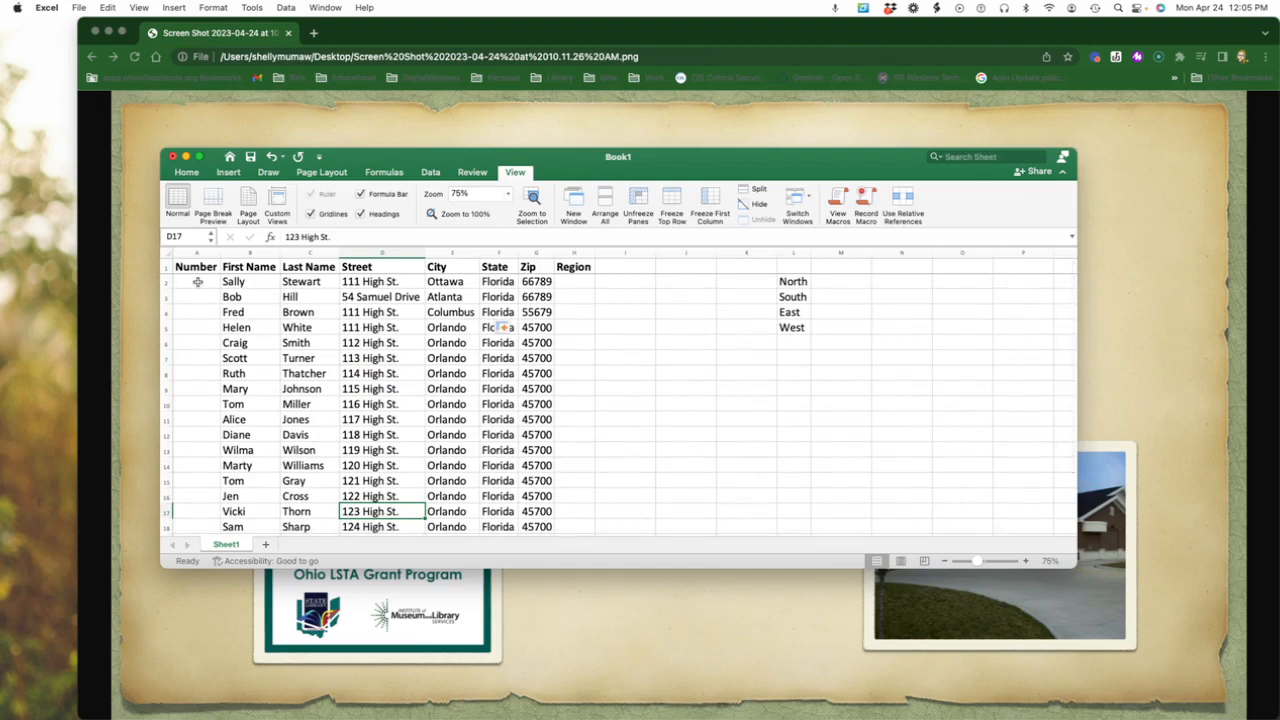
click(197, 282)
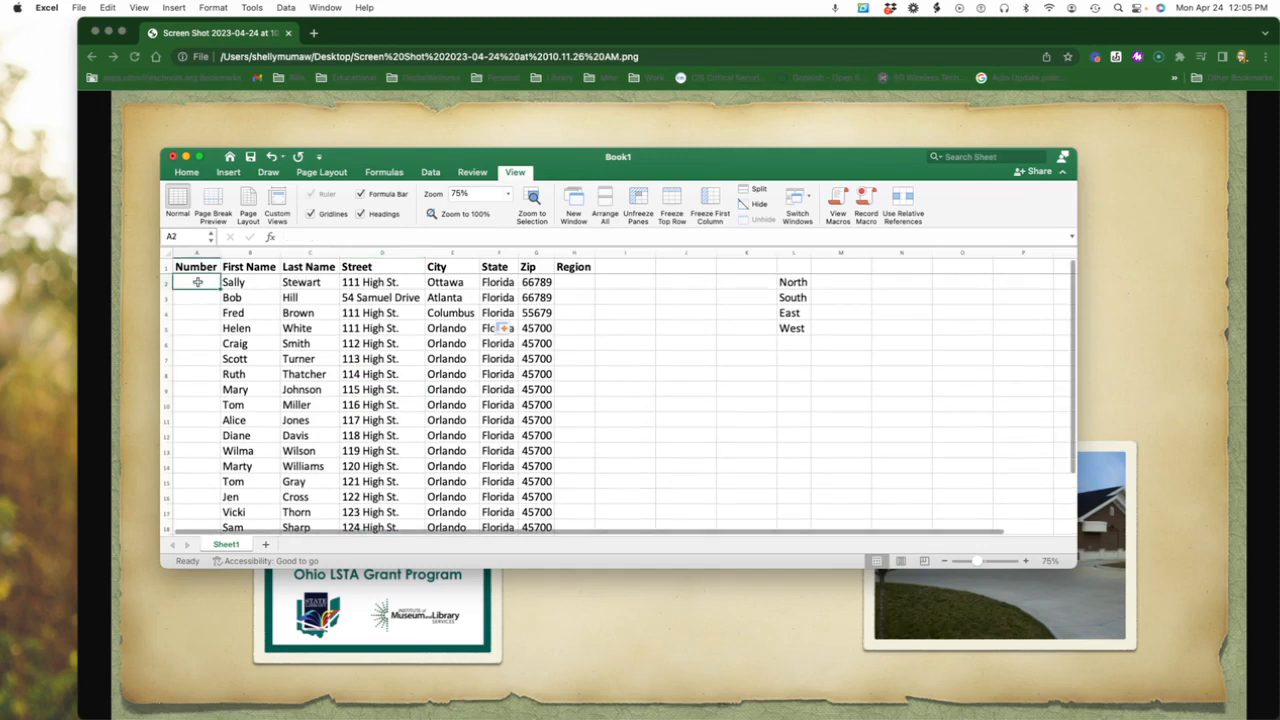
text(1)
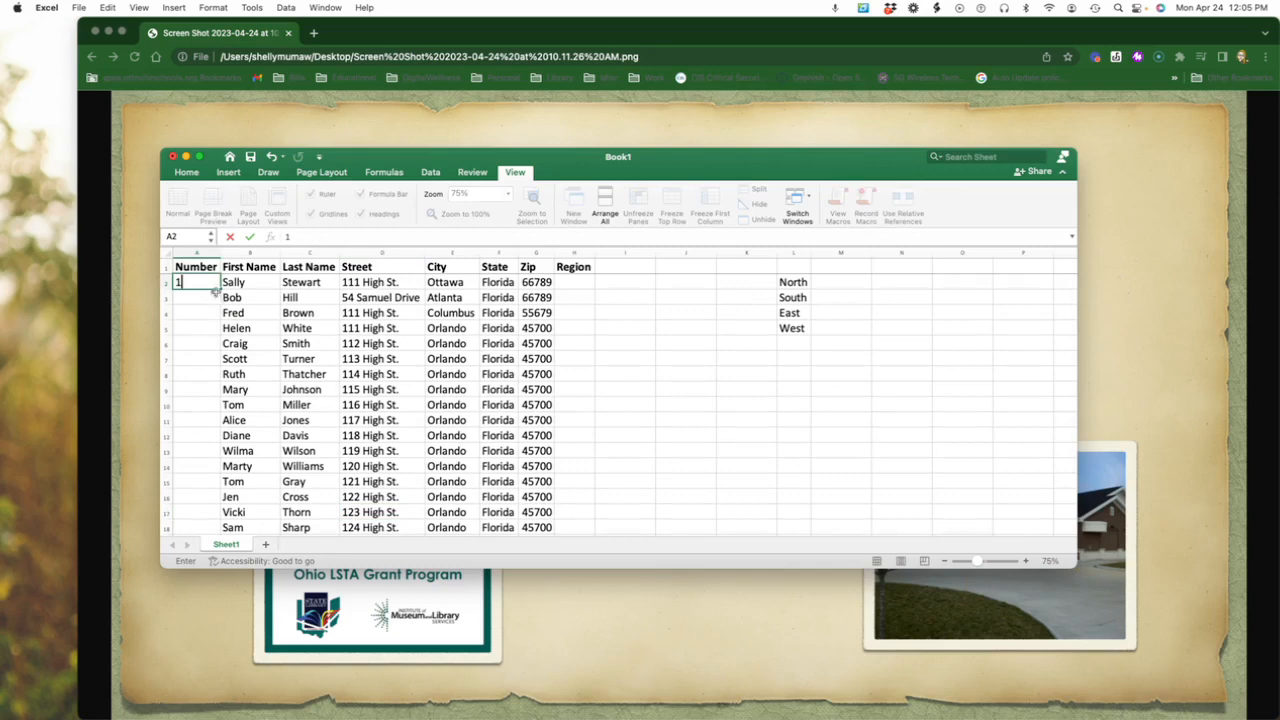
drag(219, 289, 216, 344)
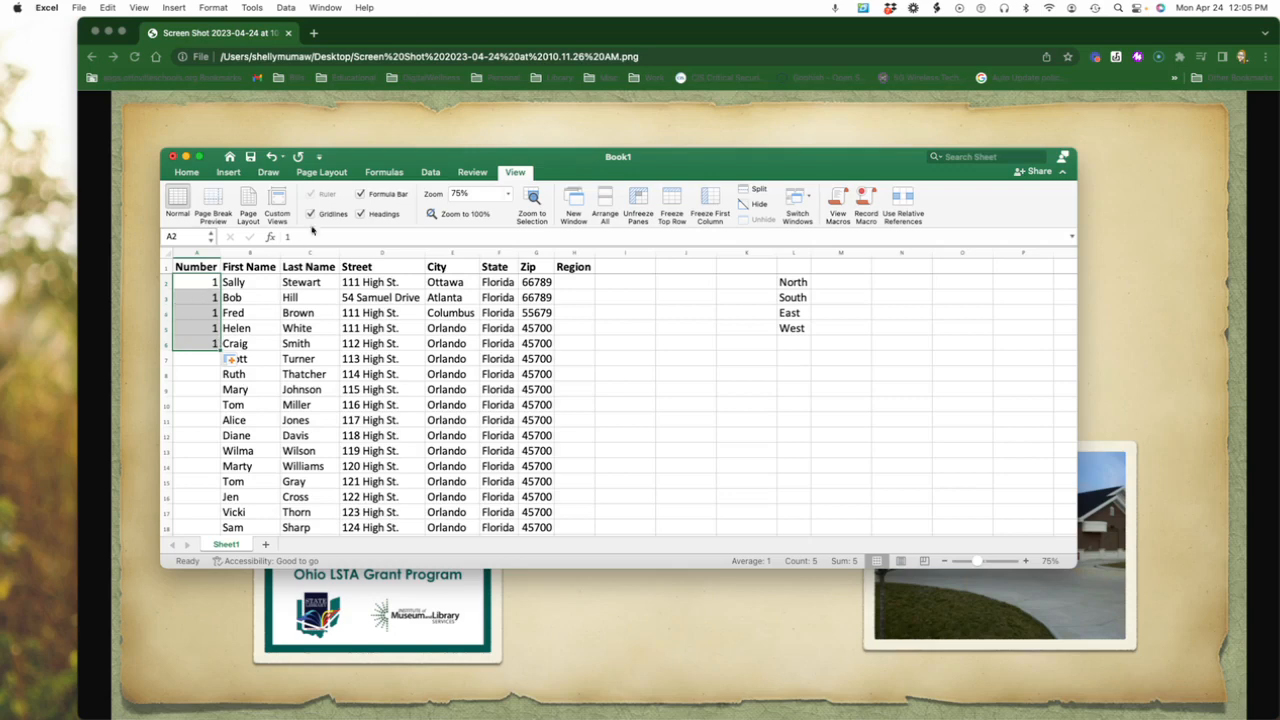
click(271, 157)
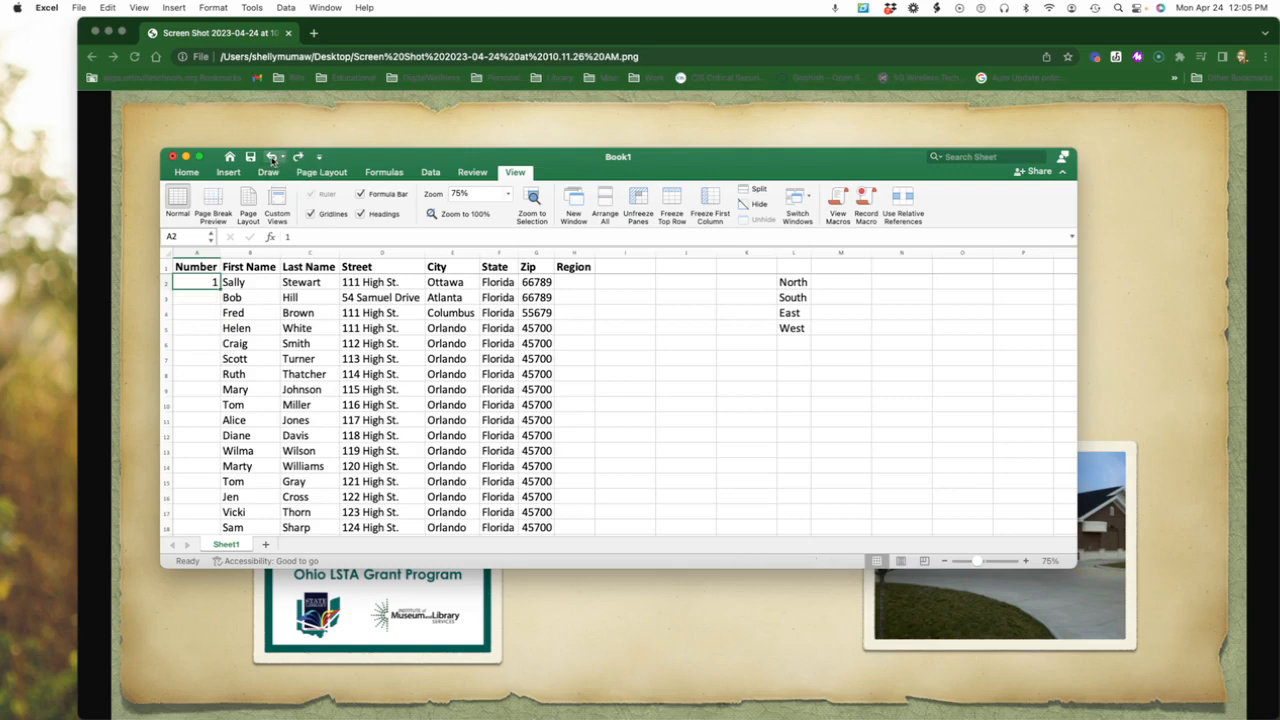
Enter 2 in cell A3 and extend the series from A2:A3 down the Number column to A23.
click(200, 296)
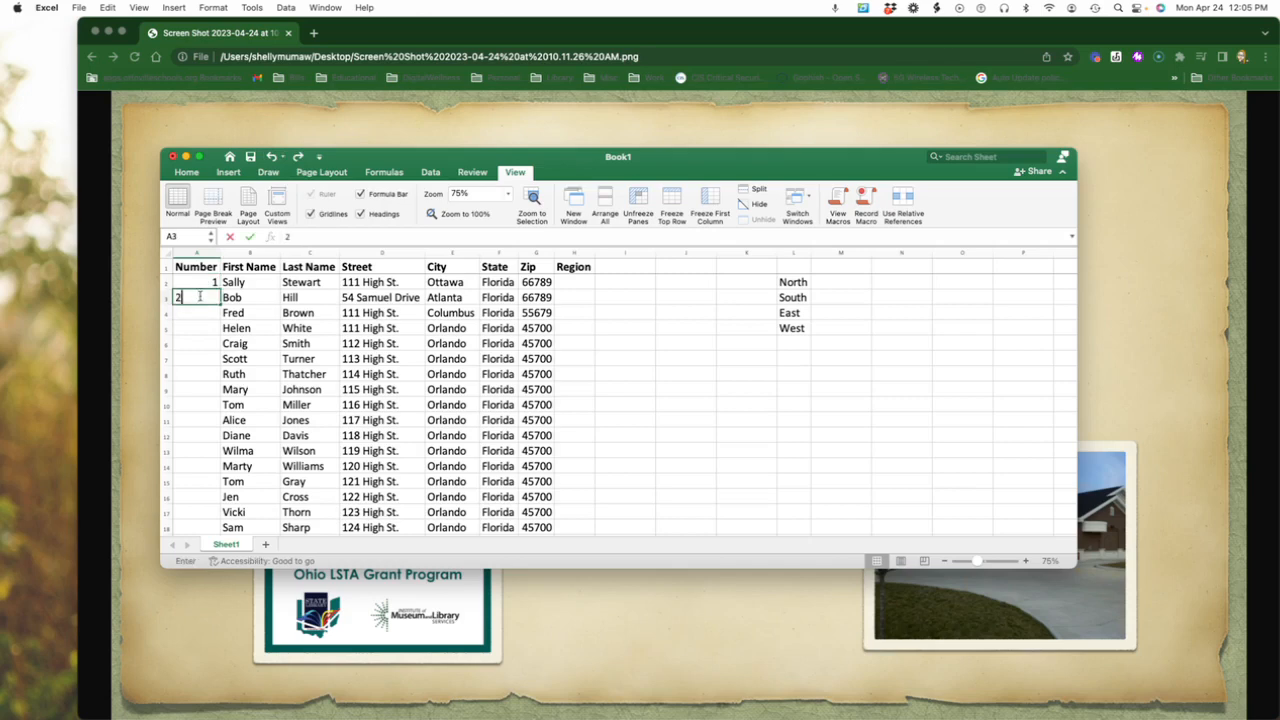
text(2)
click(212, 285)
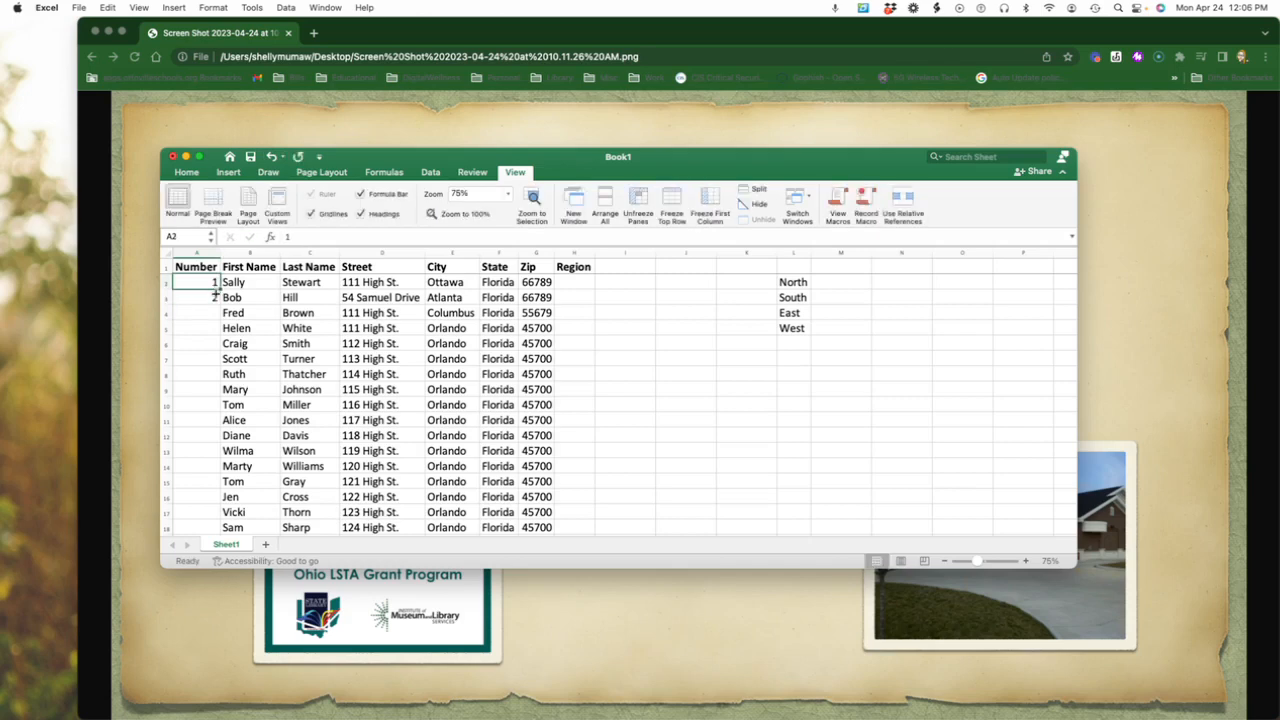
shift+click(213, 297)
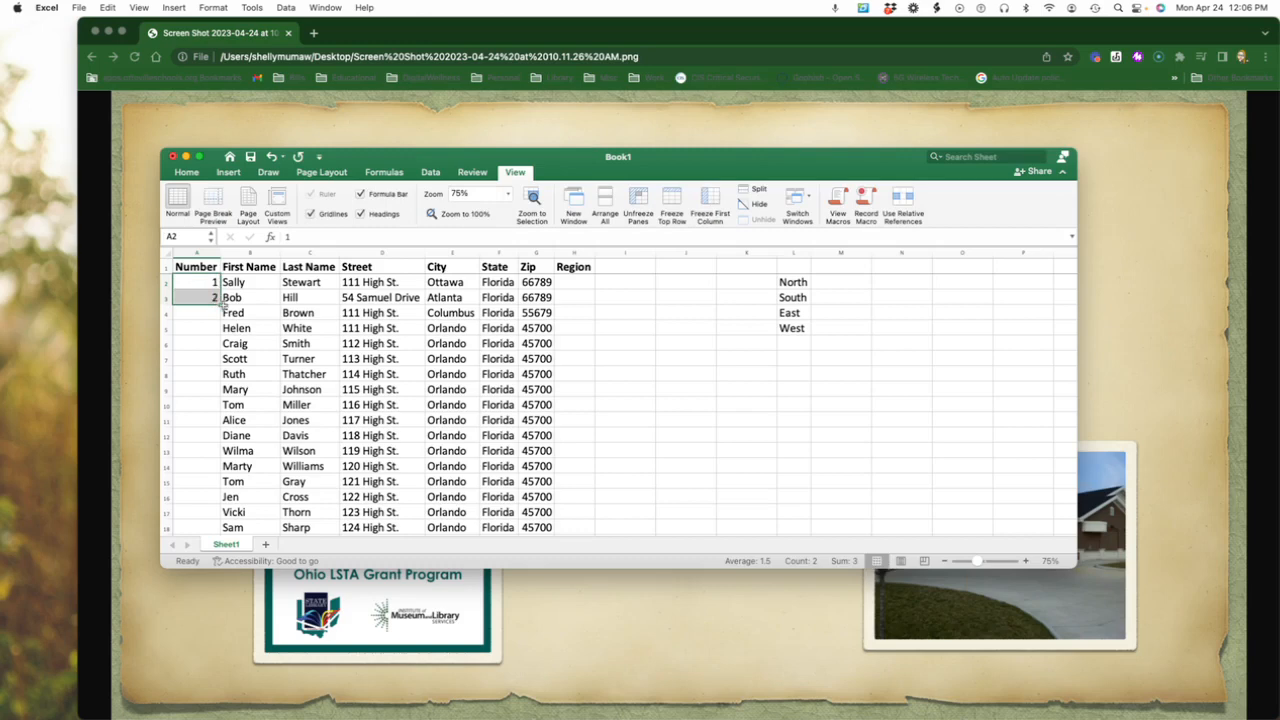
drag(219, 305, 215, 478)
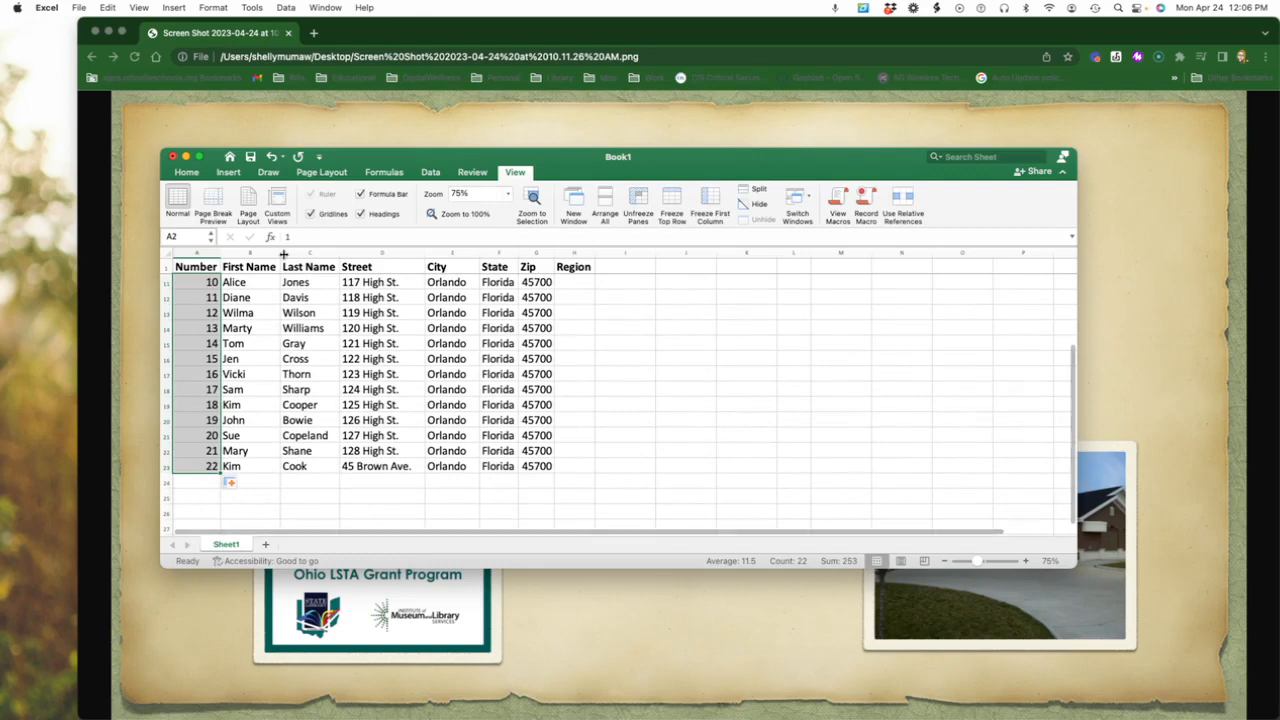
click(377, 490)
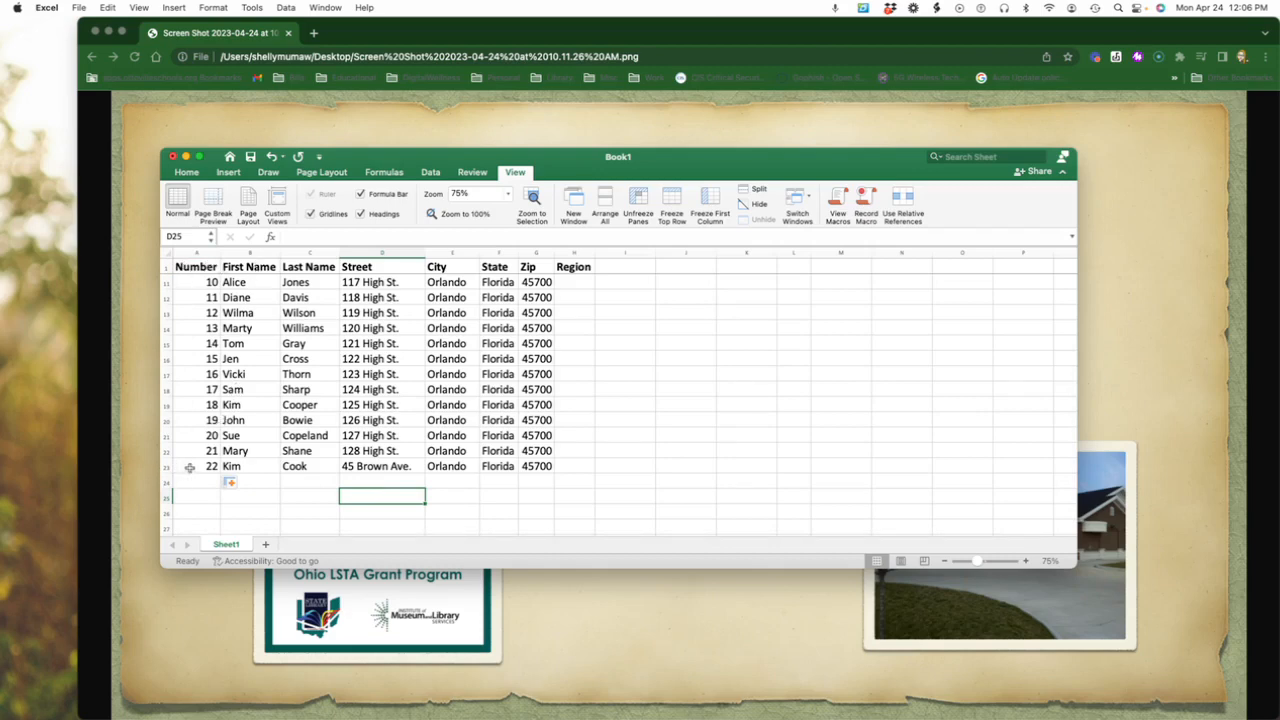
Turn on filtering for the Street column.
scroll(197, 466, up, 5)
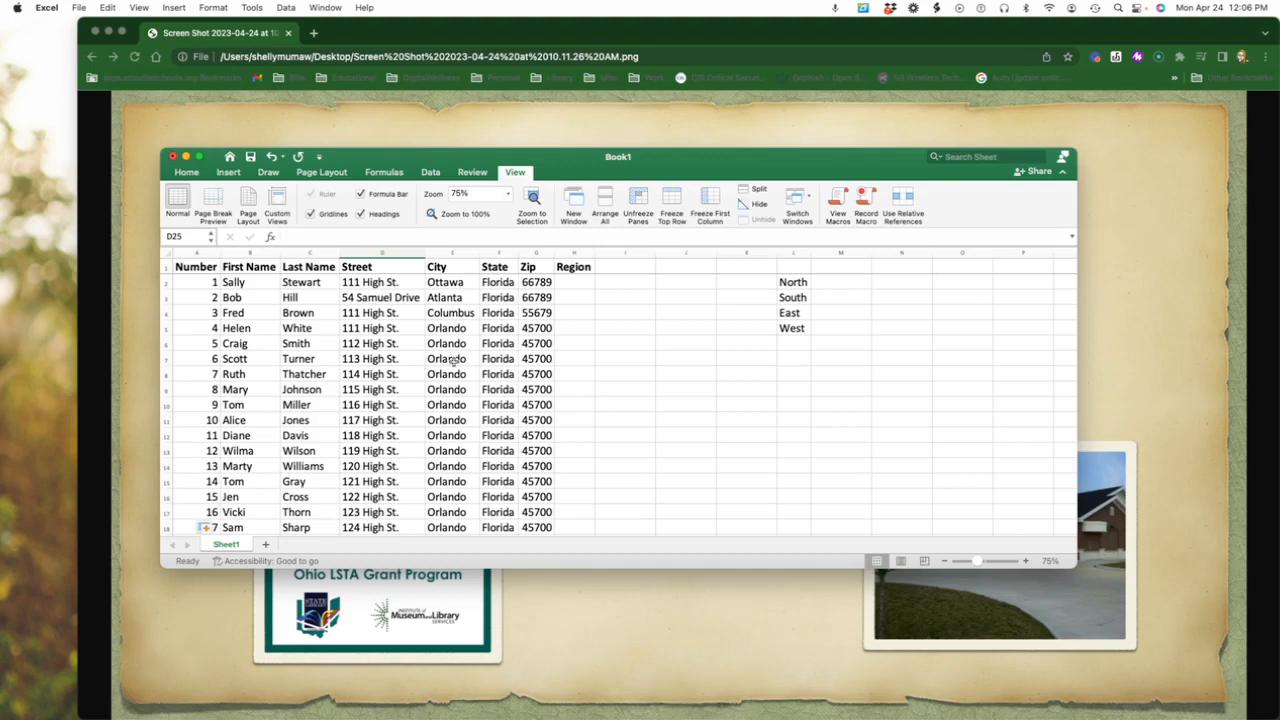
click(395, 252)
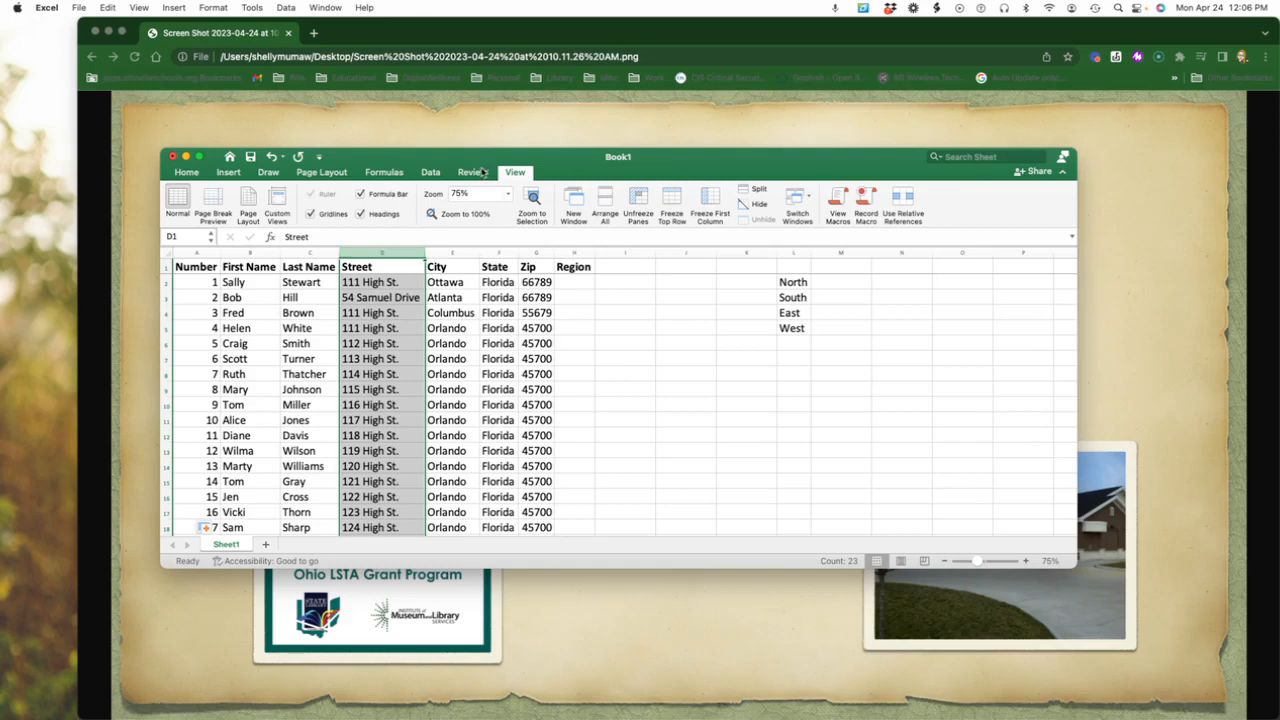
click(431, 173)
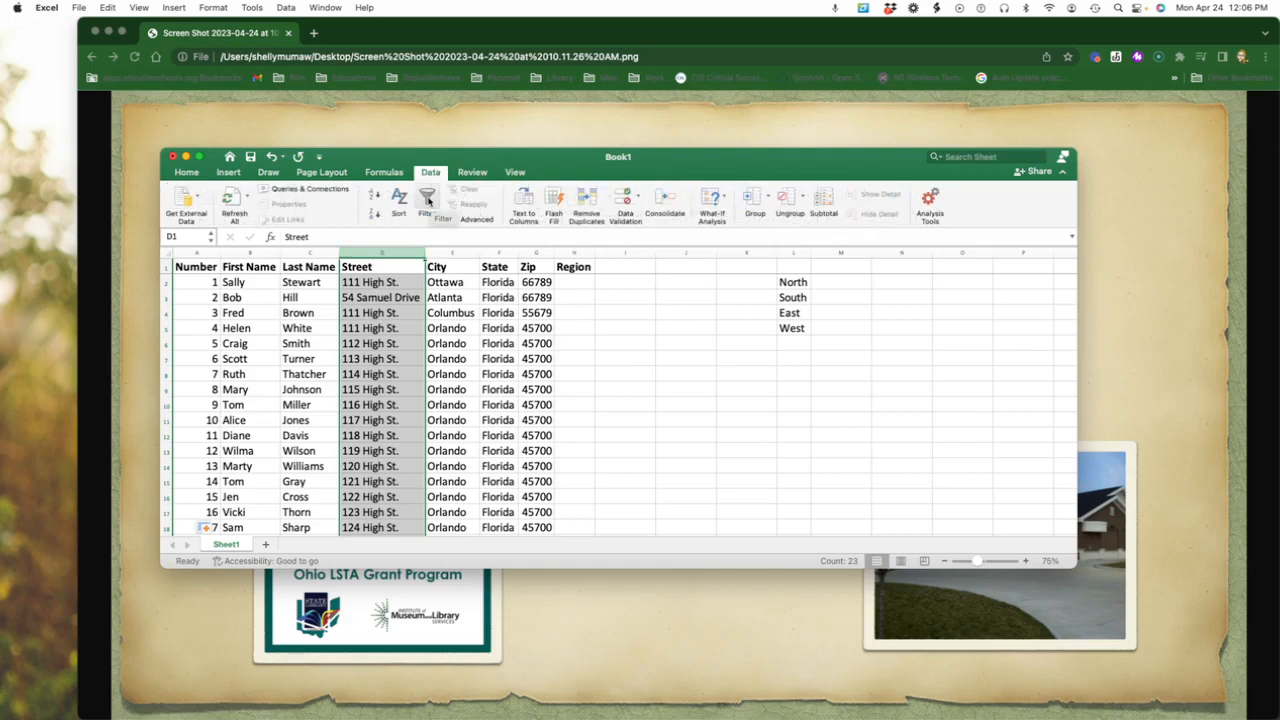
click(429, 202)
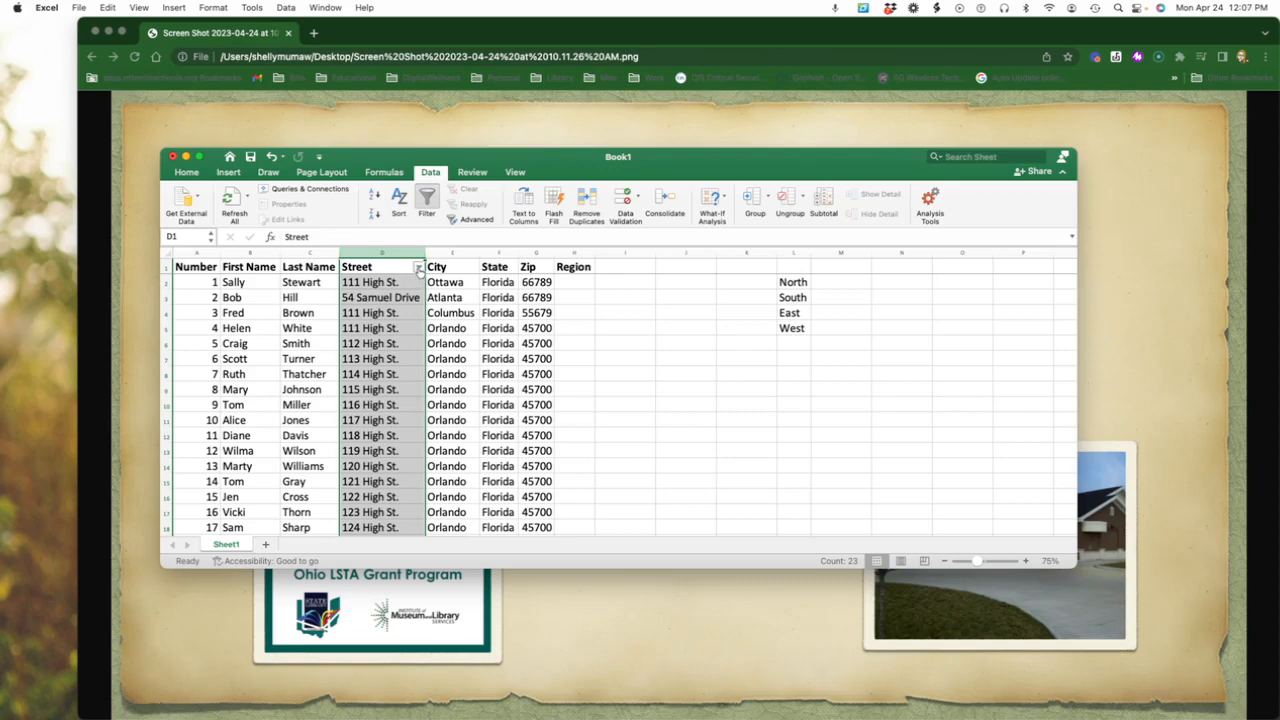
Filter the Street column to show only the first street address in its value list, and close the filter options.
click(418, 269)
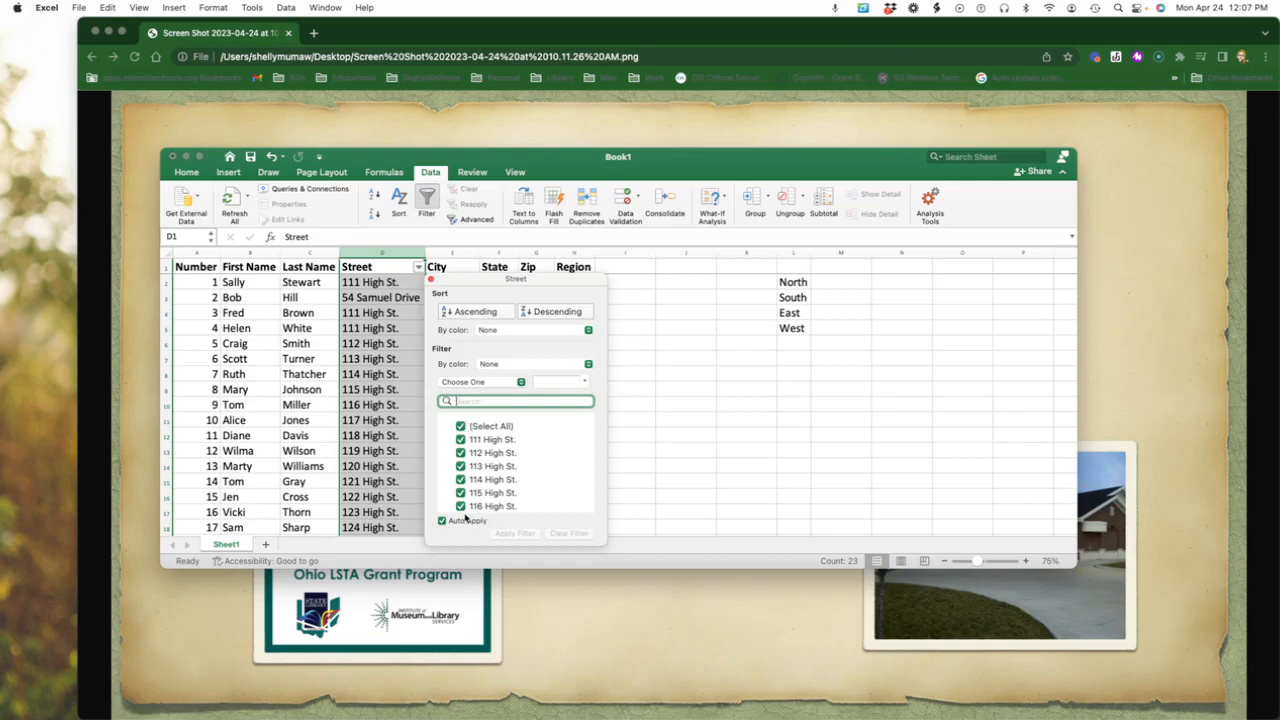
click(460, 426)
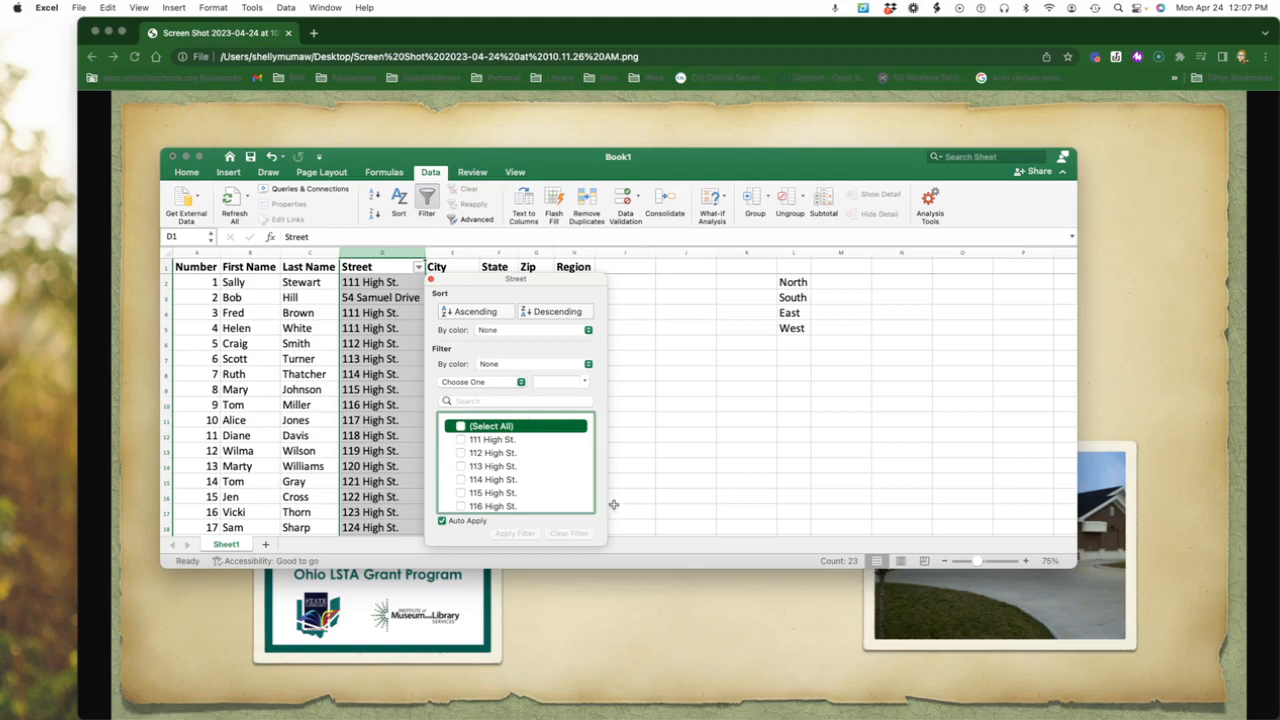
click(460, 440)
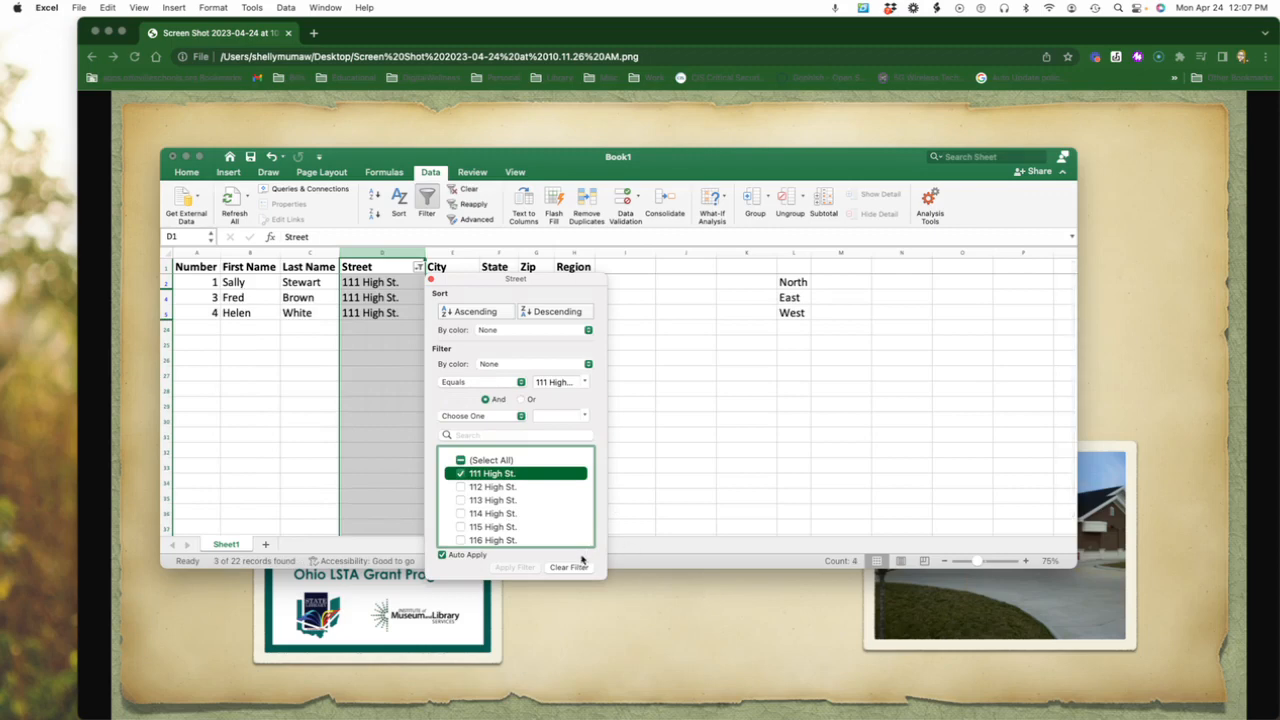
drag(466, 284, 689, 285)
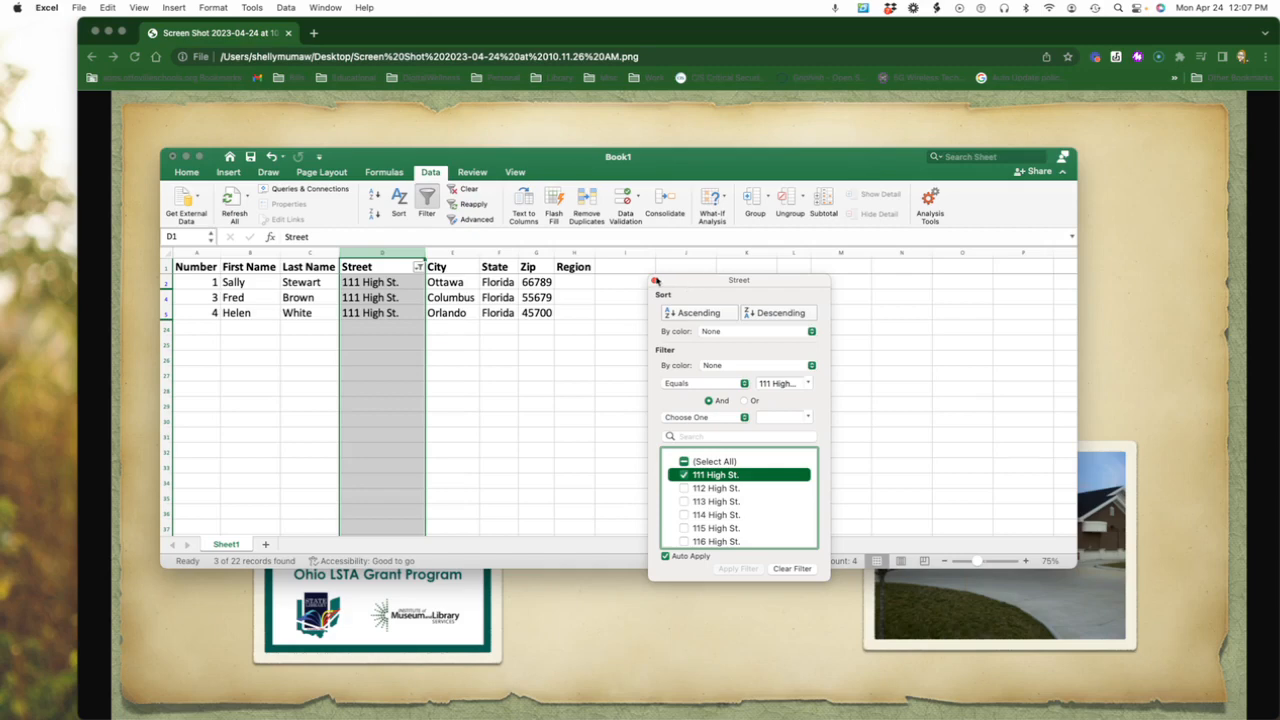
click(655, 283)
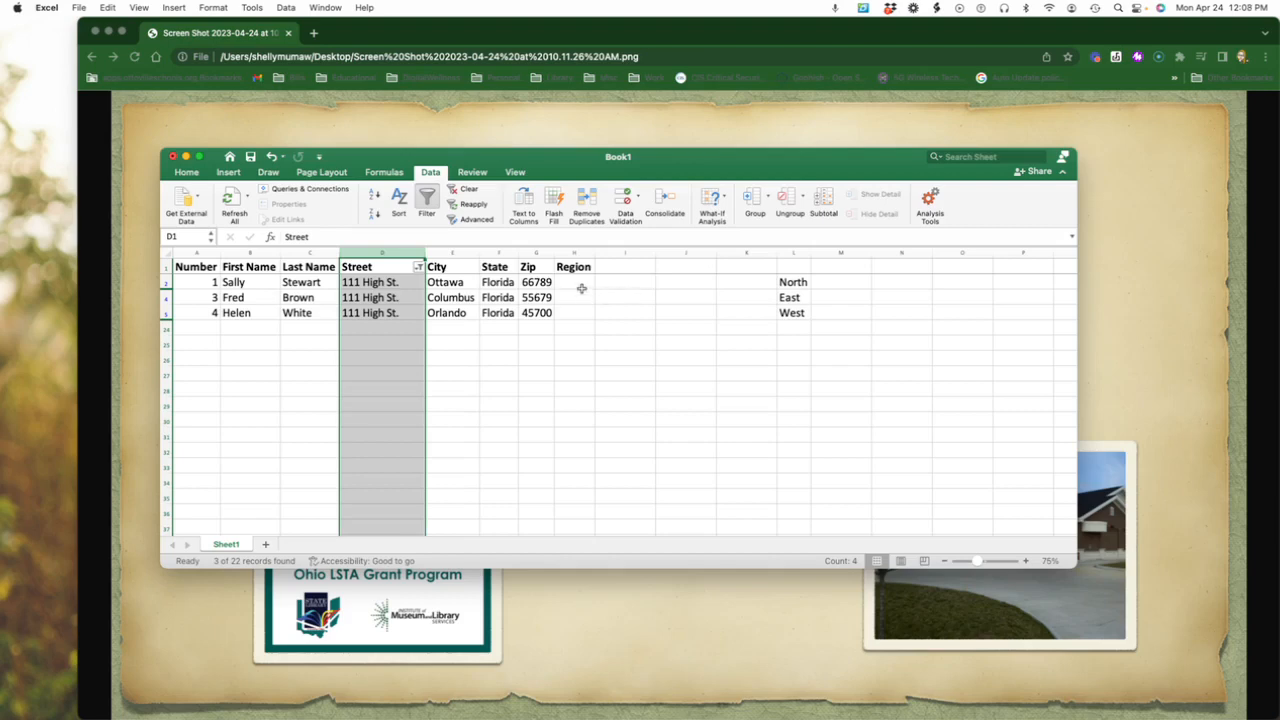
Undo the Street filter selection and check the address list.
click(270, 157)
click(705, 357)
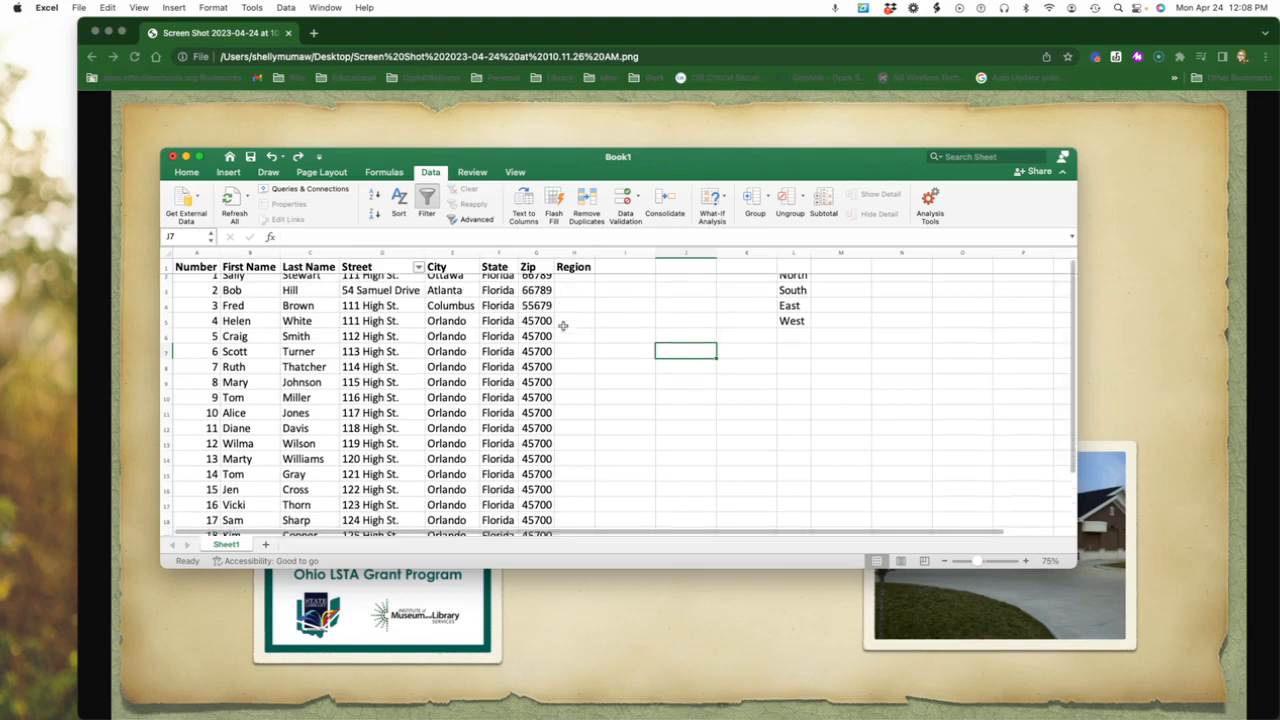
scroll(711, 294, down, 2)
scroll(723, 360, up, 2)
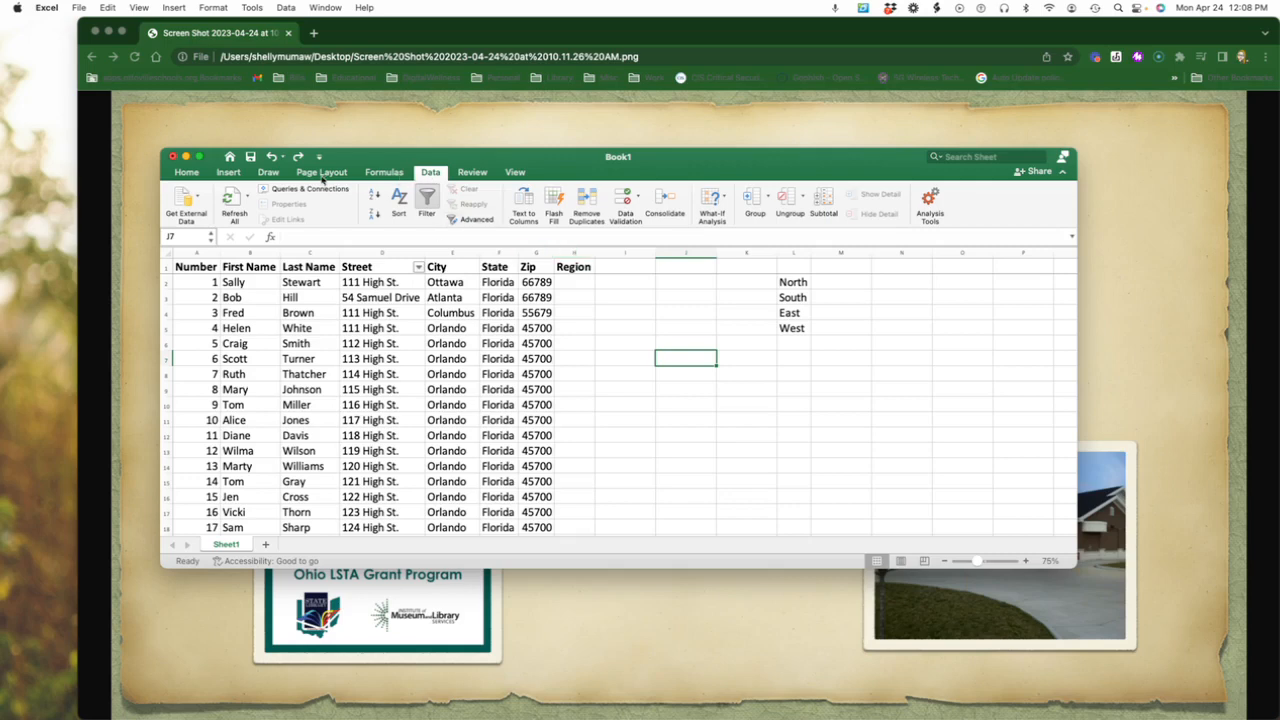
Open Data Validation for the whole Region column and set it to allow a List.
click(188, 173)
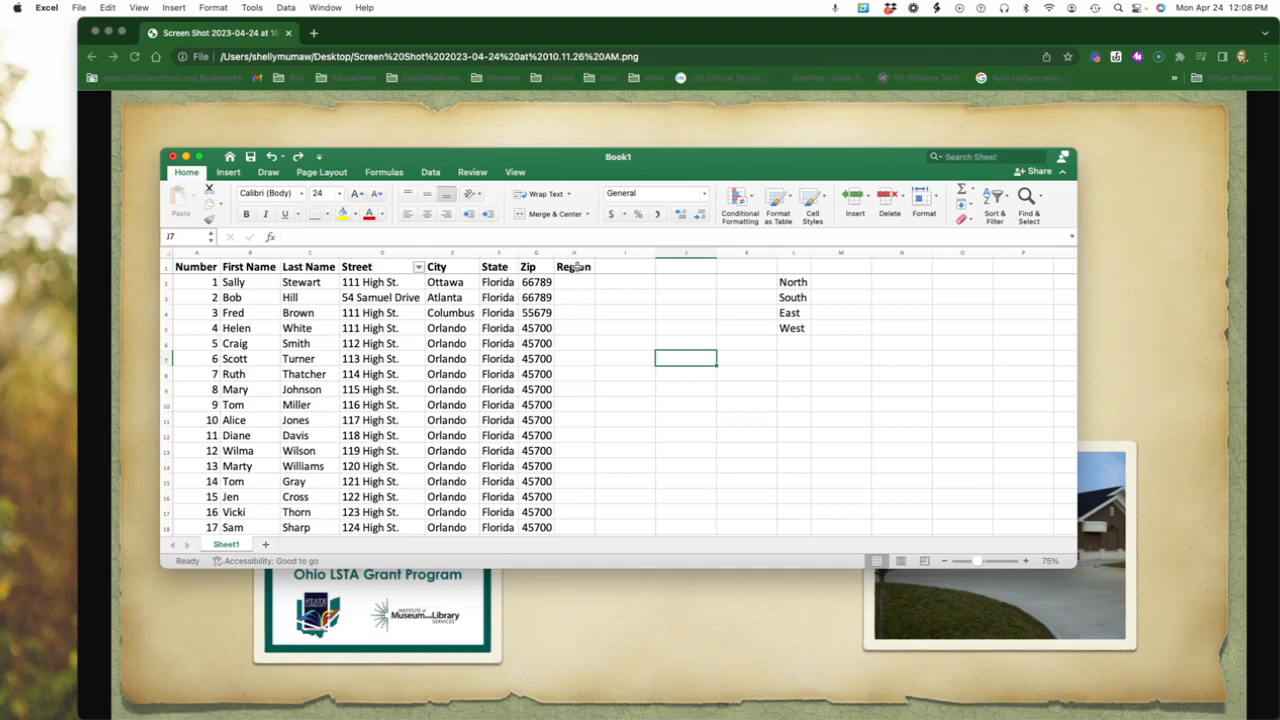
click(430, 172)
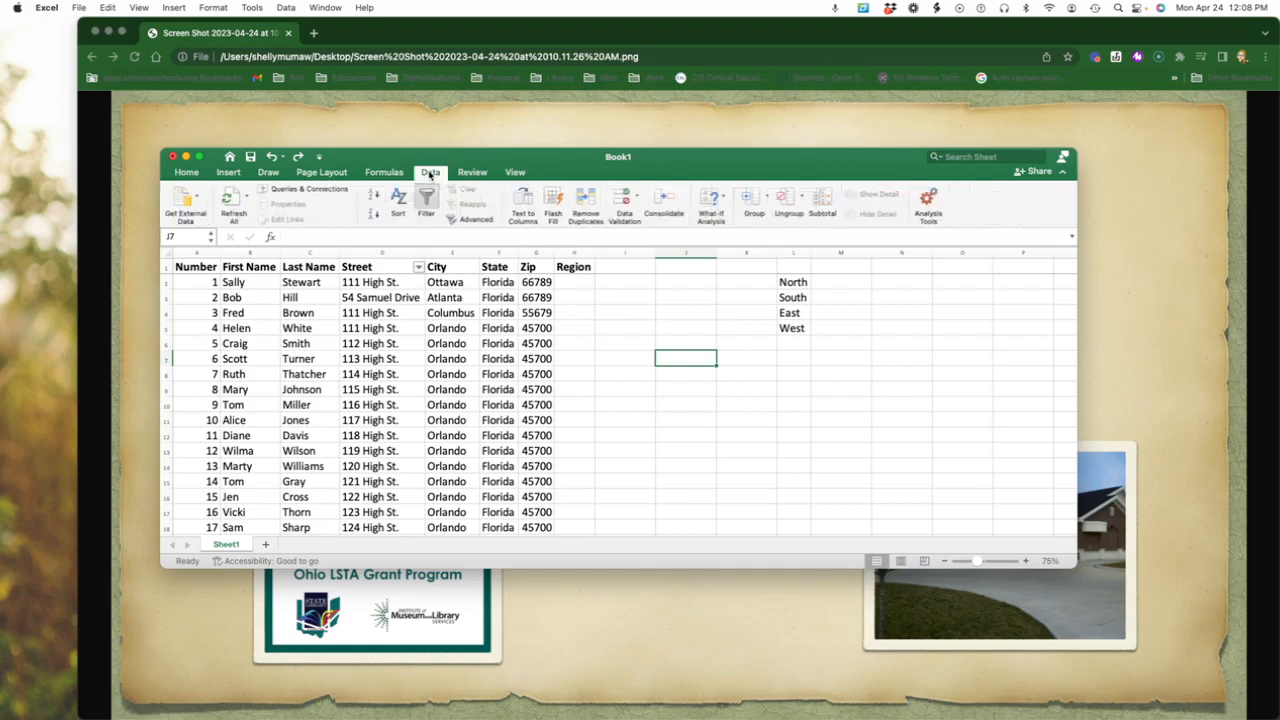
click(570, 252)
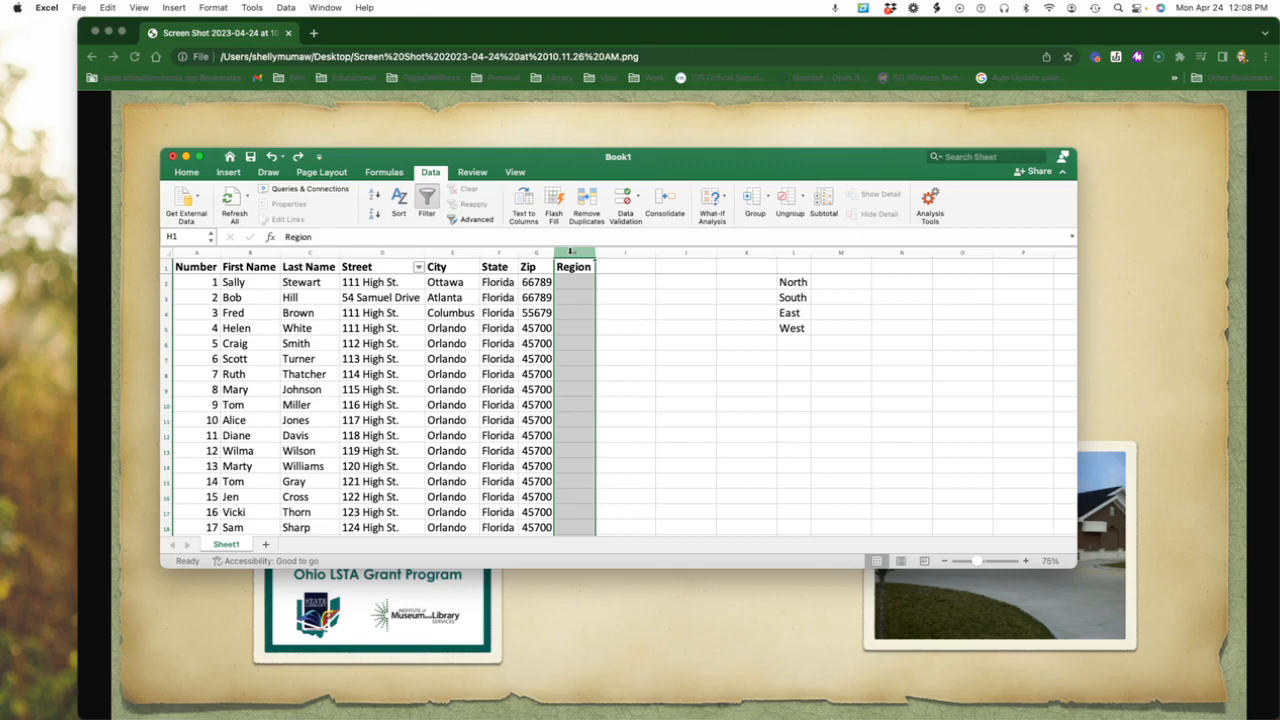
click(638, 198)
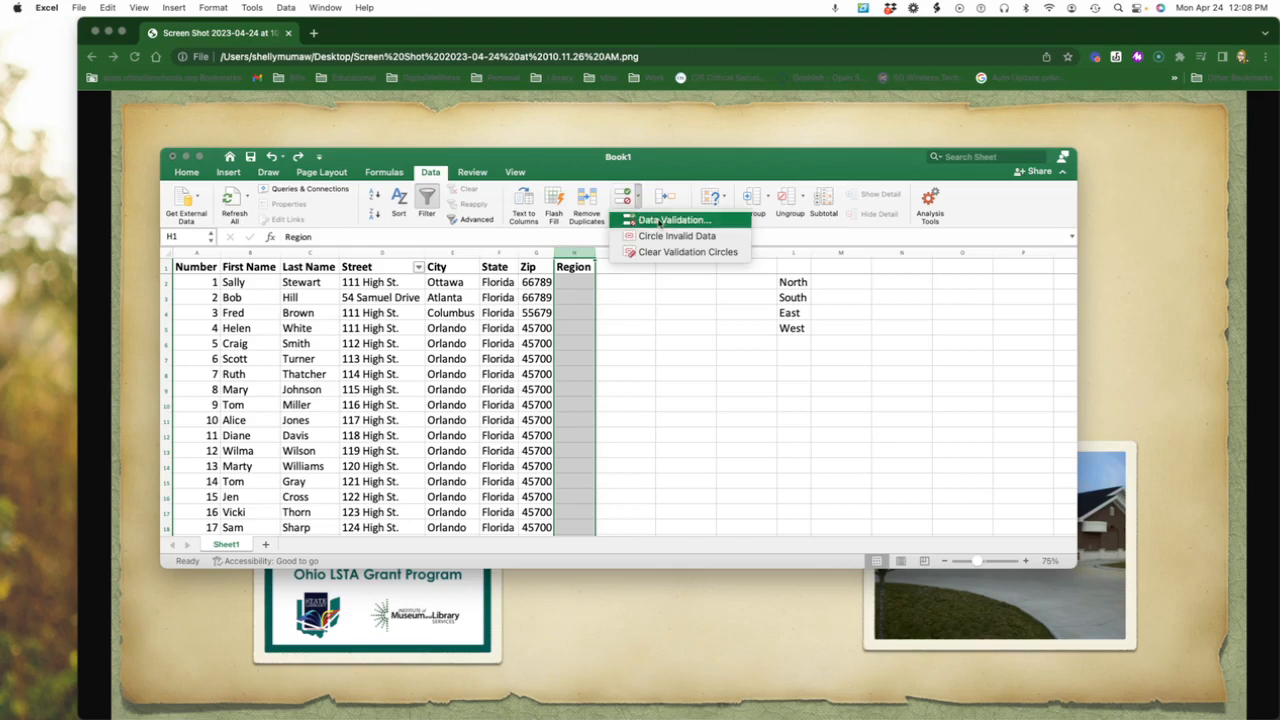
click(662, 220)
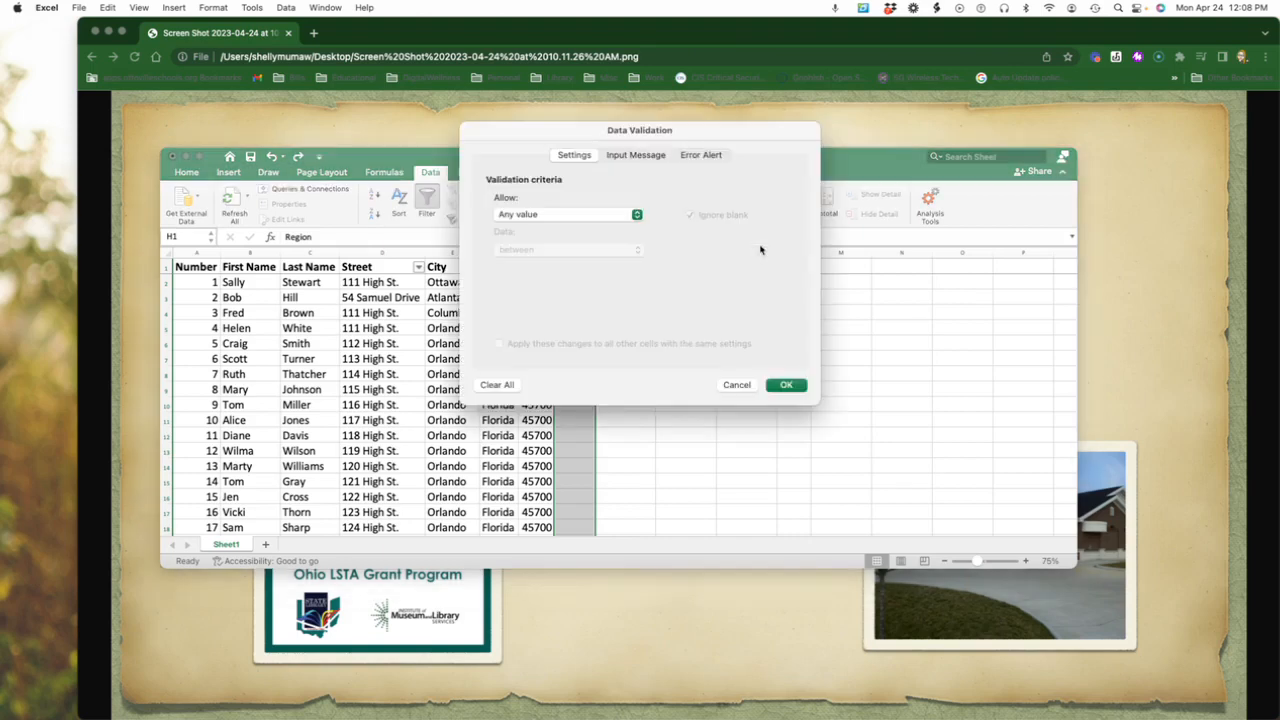
click(598, 215)
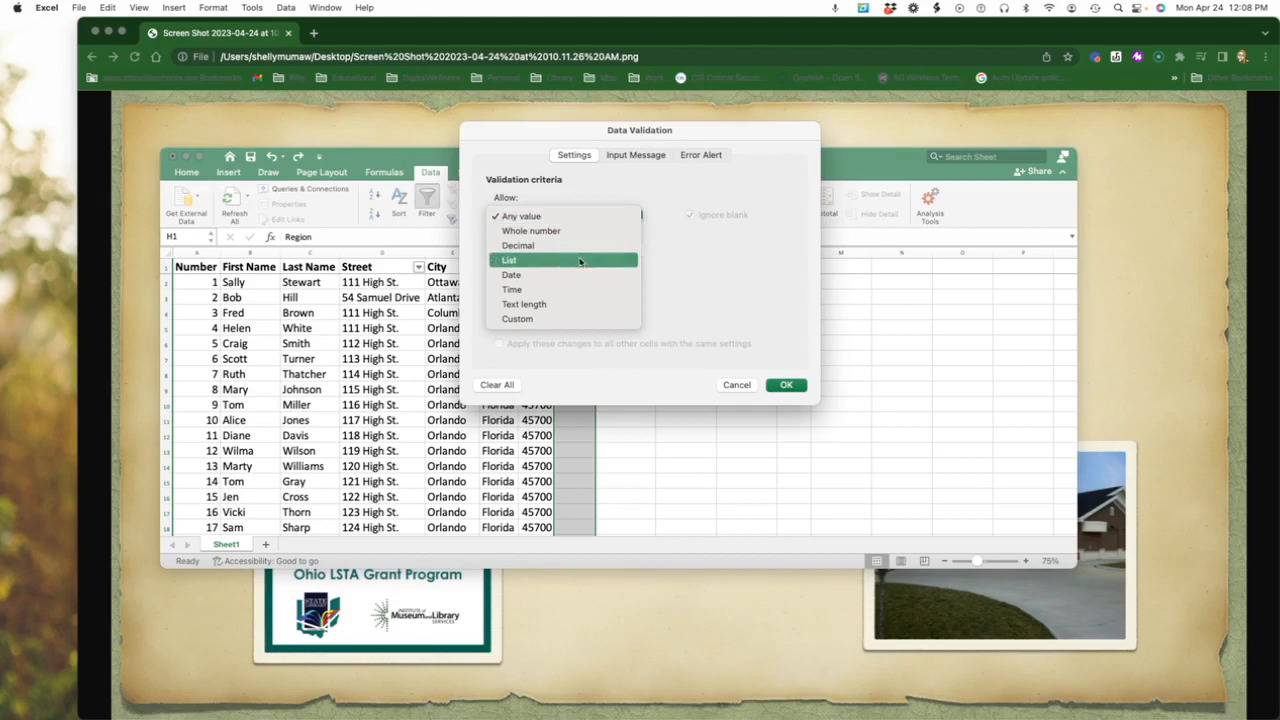
click(580, 261)
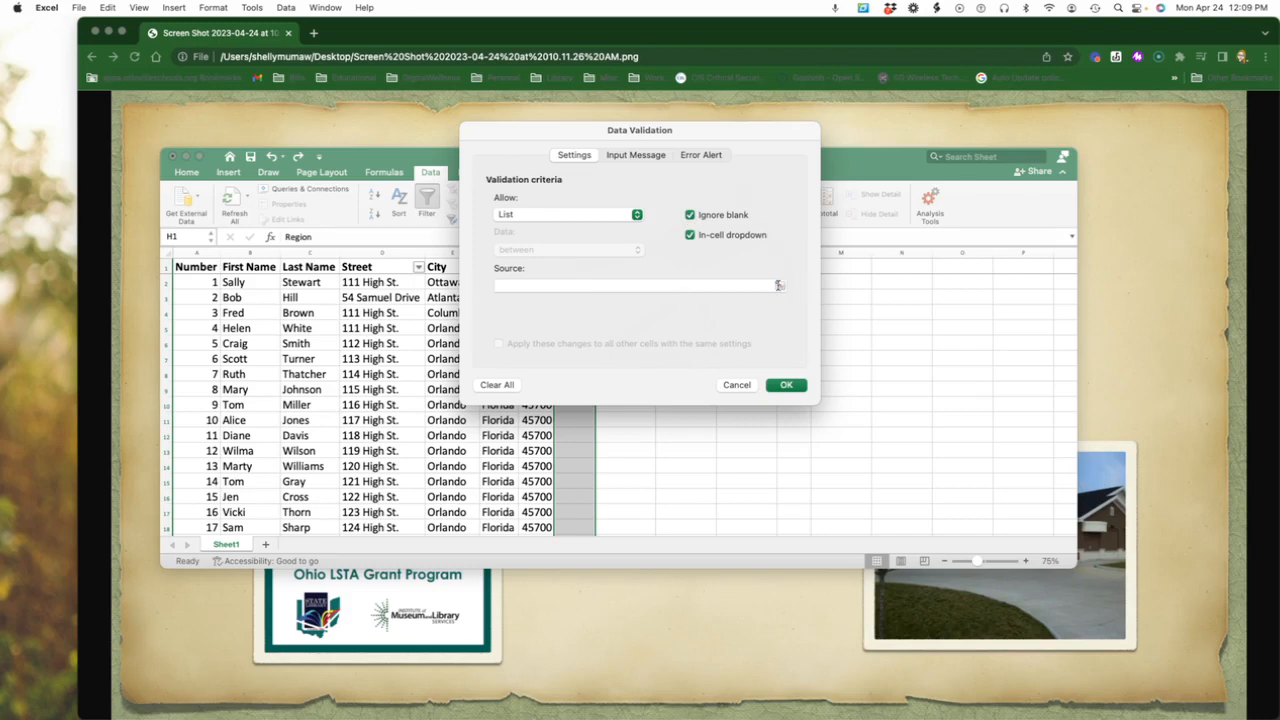
Set the validation list source to =$L$2:$L$5 and apply the rule.
click(779, 286)
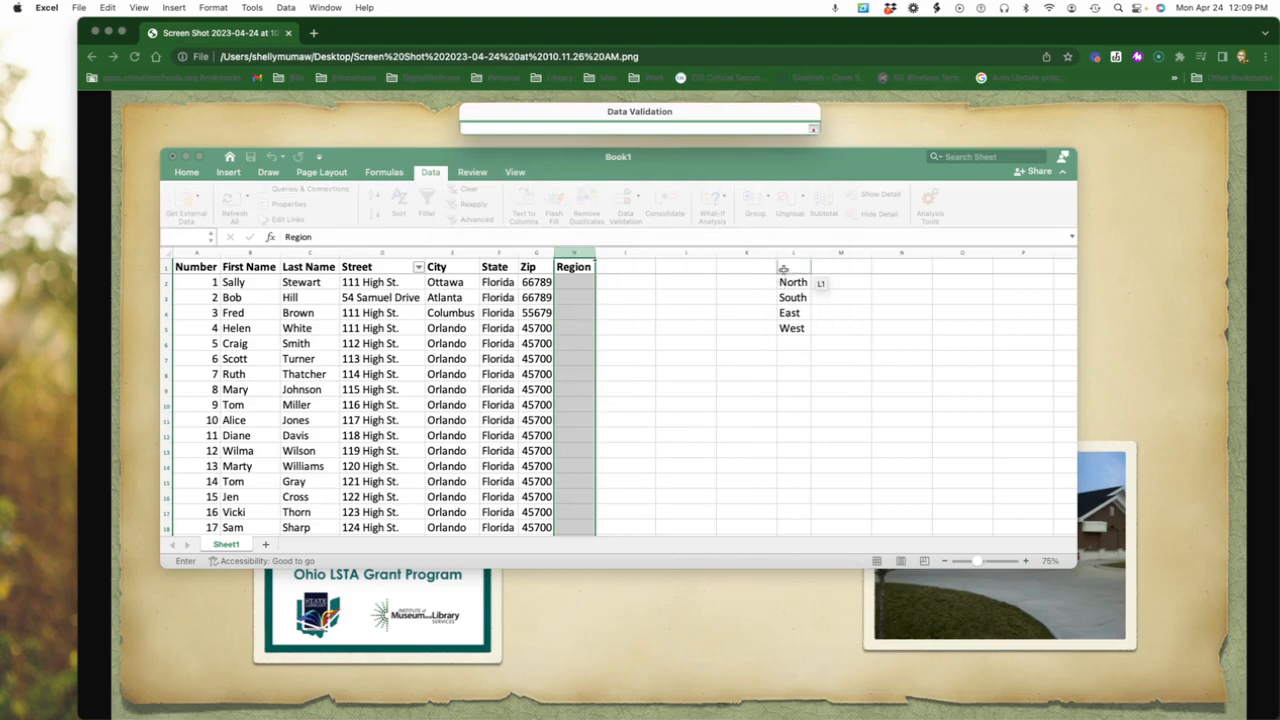
drag(793, 283, 797, 330)
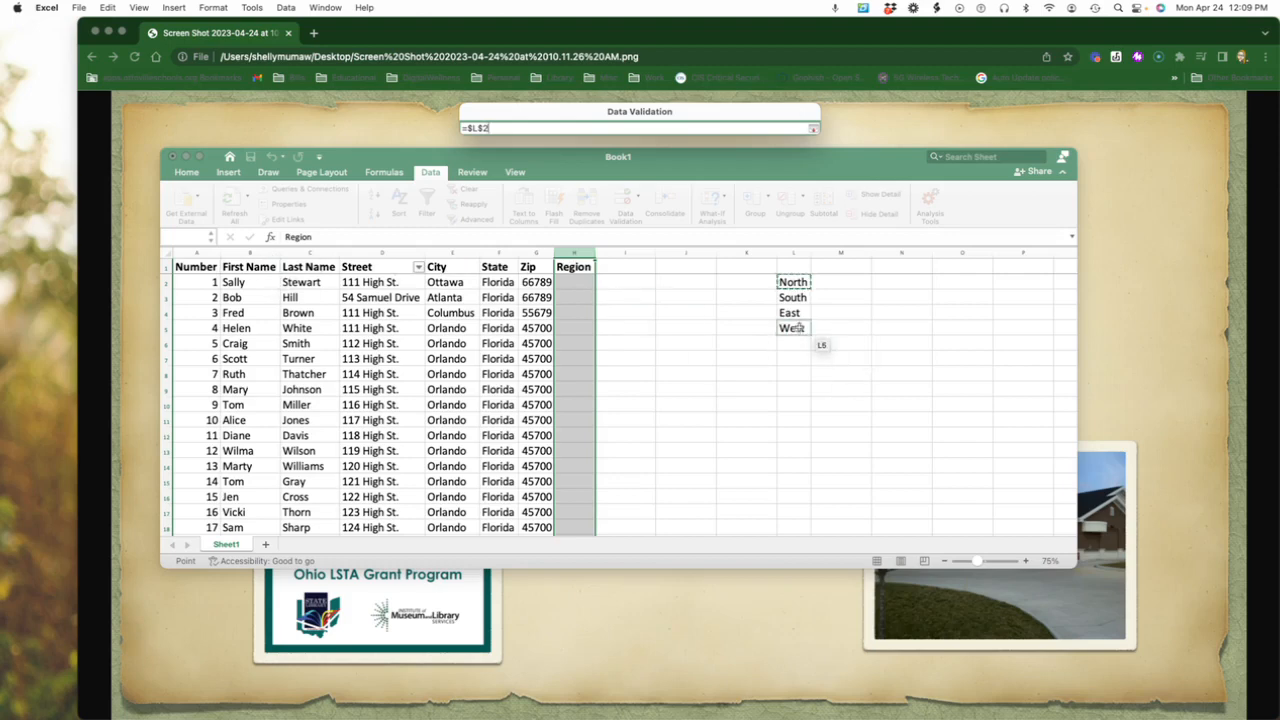
drag(799, 327, 800, 329)
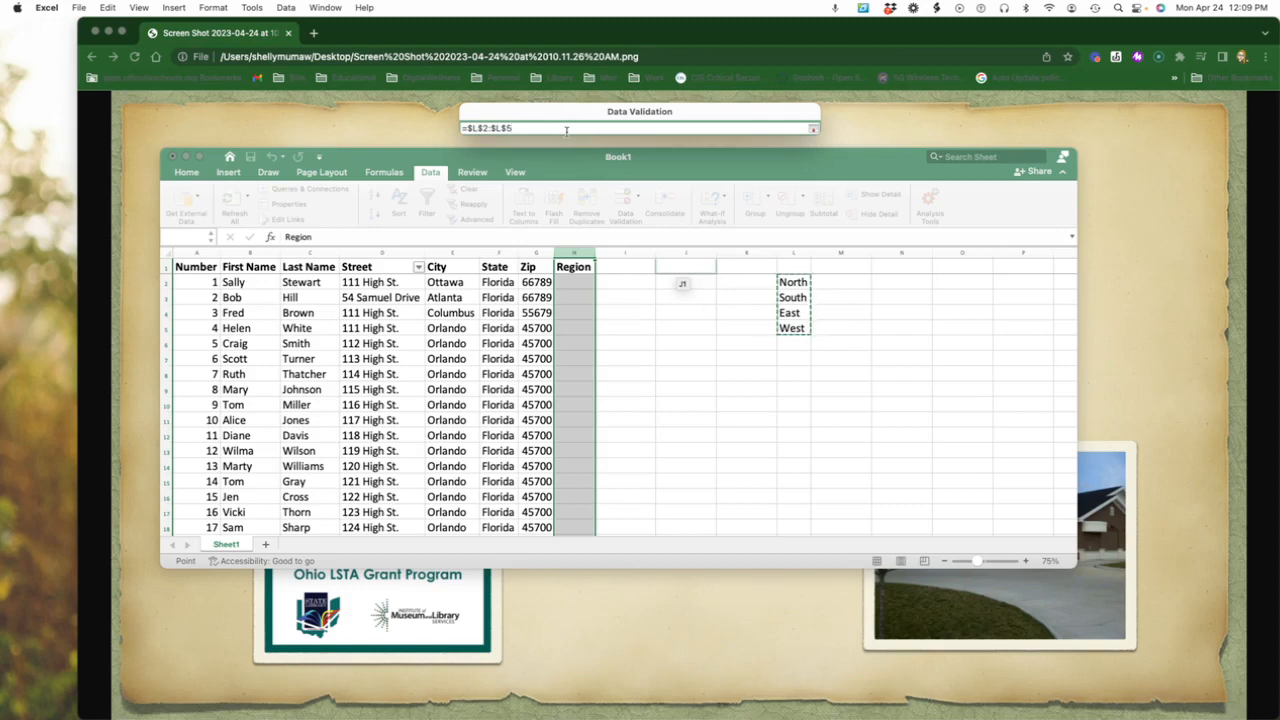
key(Return)
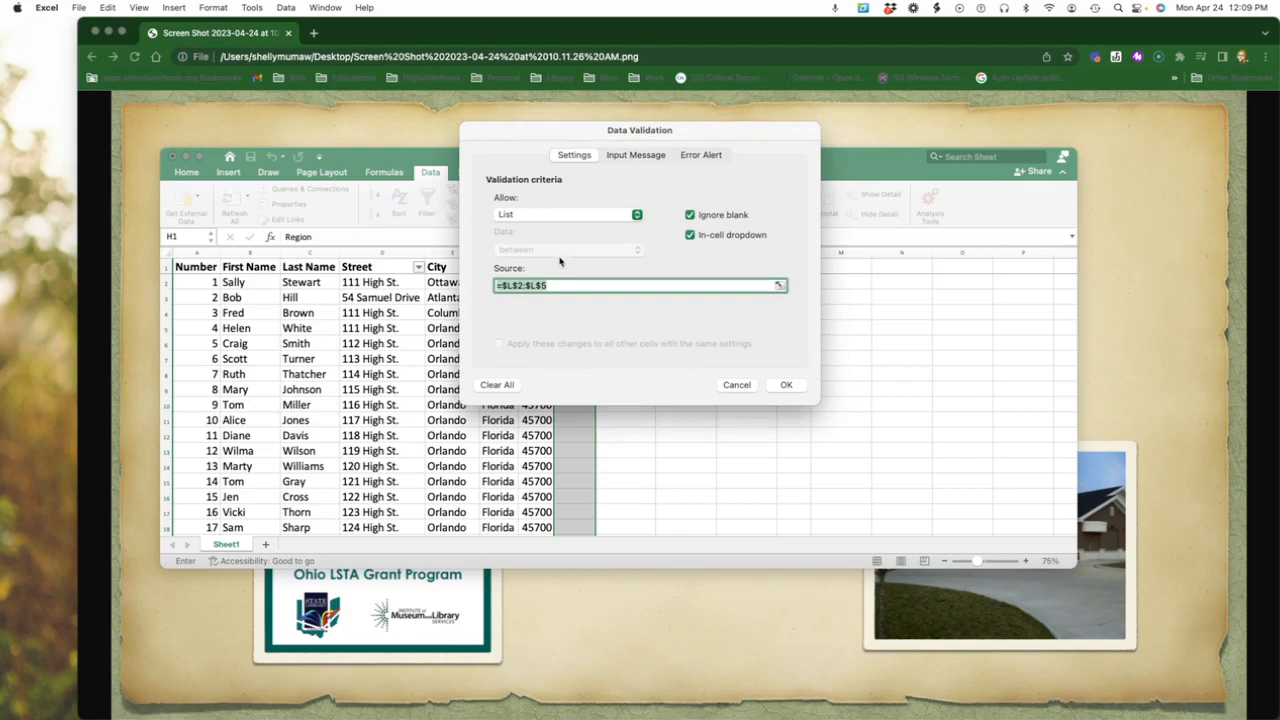
click(786, 385)
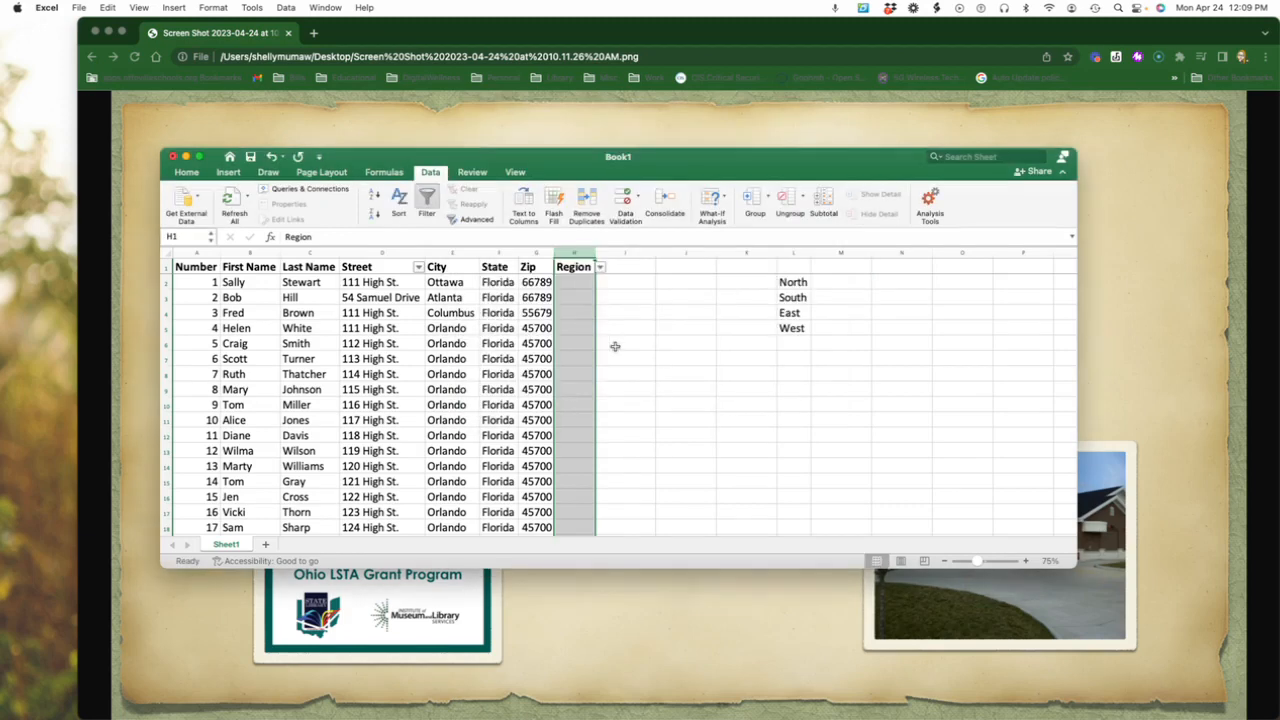
Choose the Region values South for cell H2, East for H3 and North for H4 from the list of allowed values.
click(581, 283)
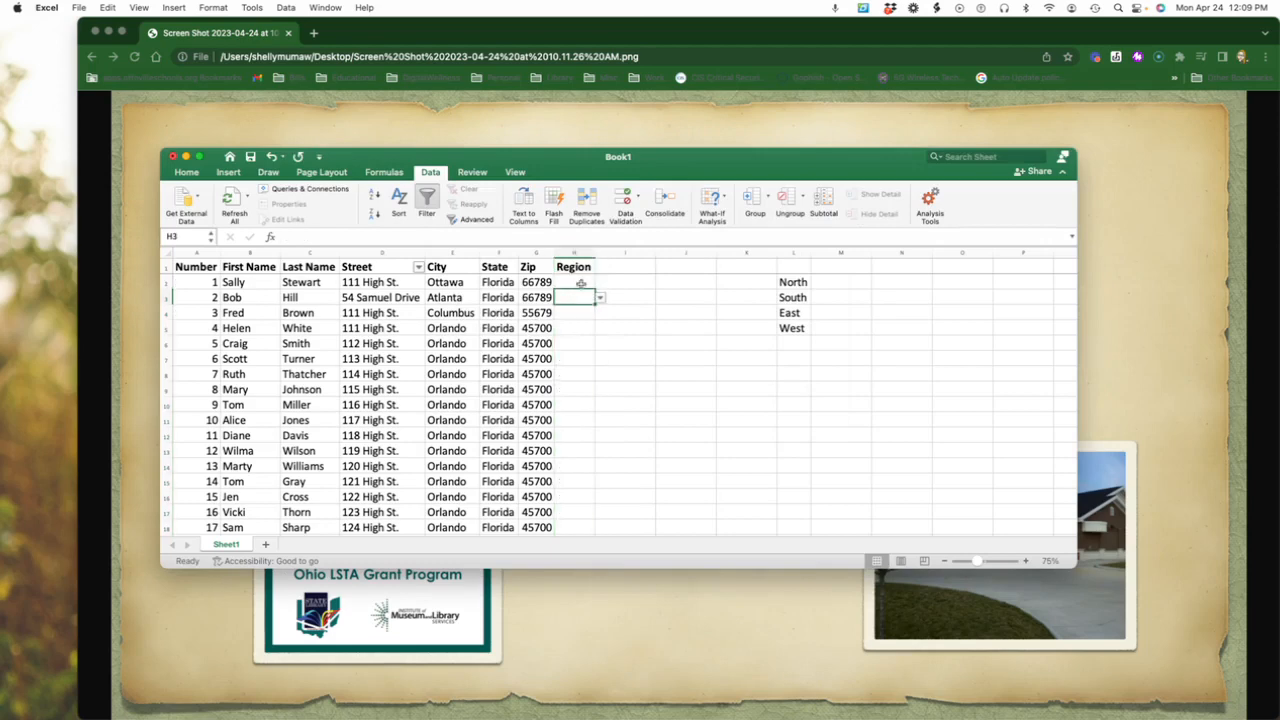
click(600, 284)
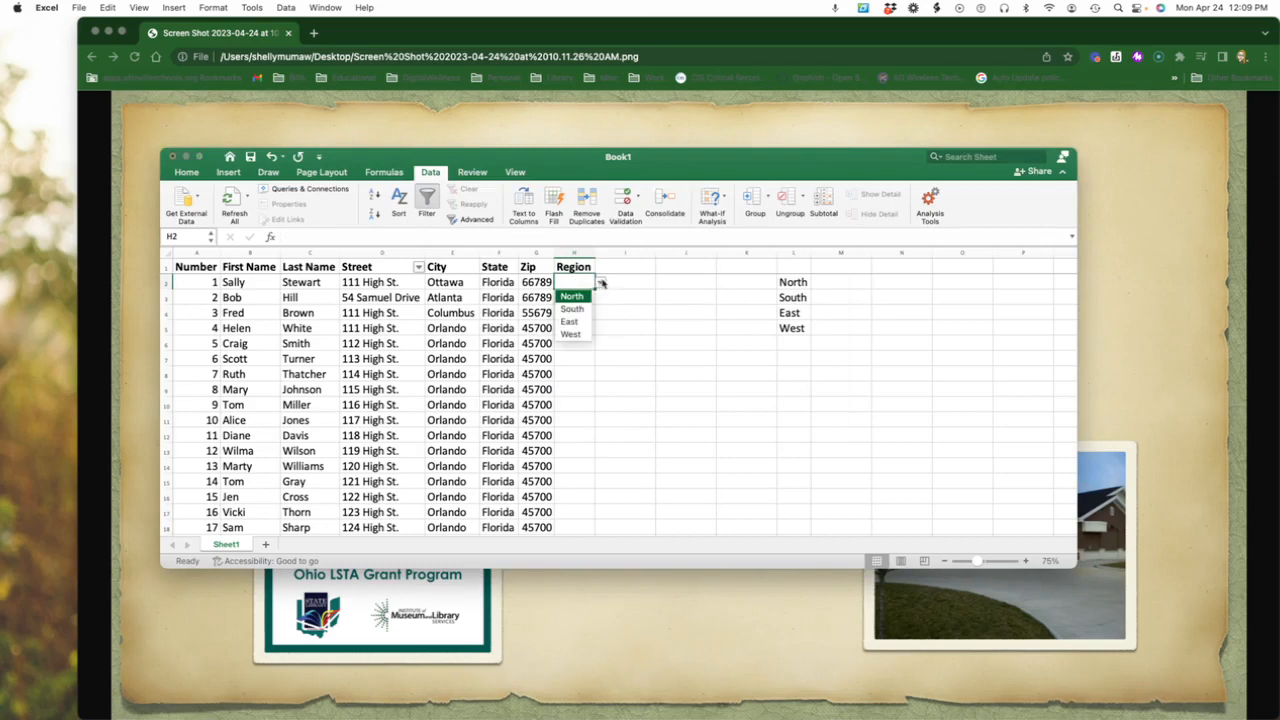
click(572, 309)
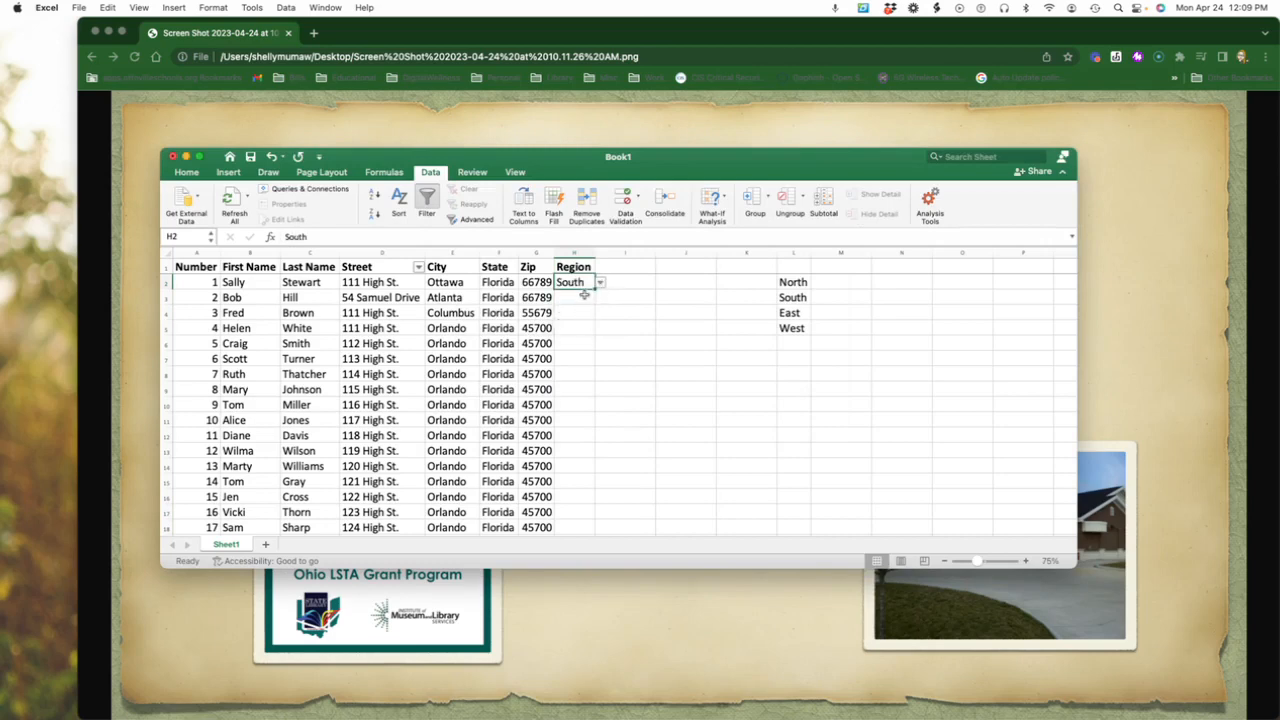
click(584, 297)
click(600, 299)
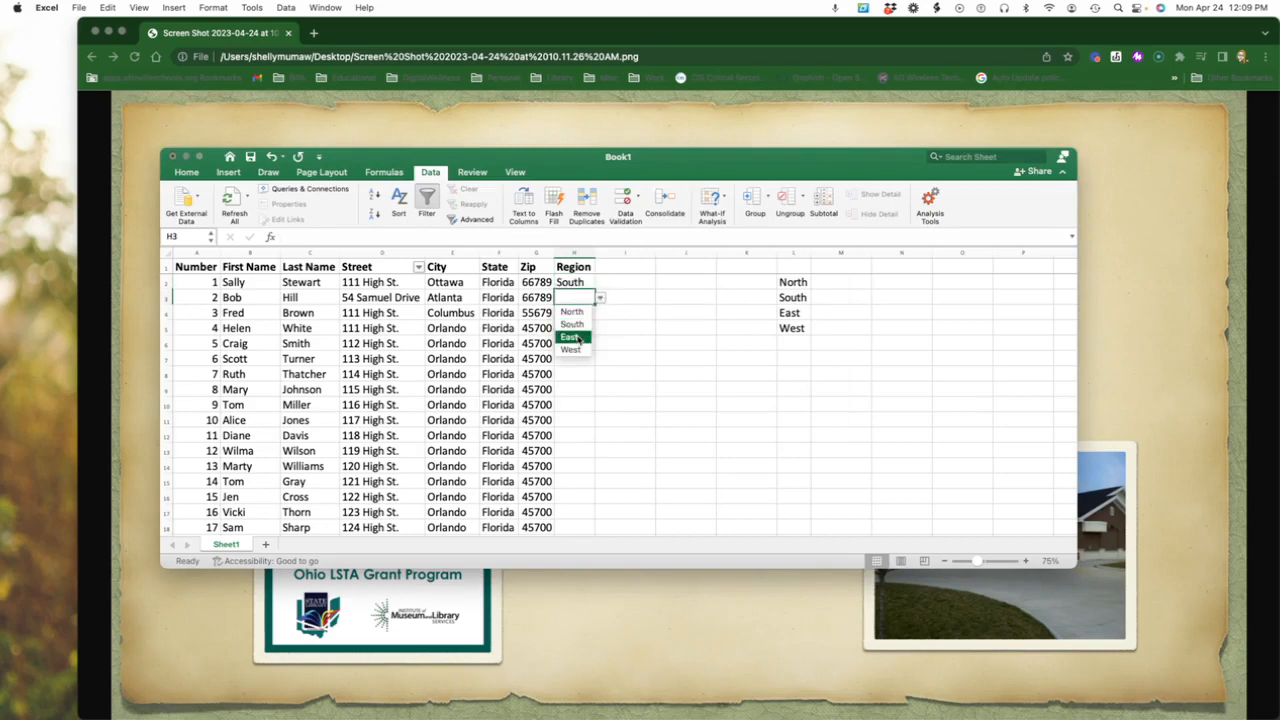
click(580, 342)
click(583, 313)
click(601, 315)
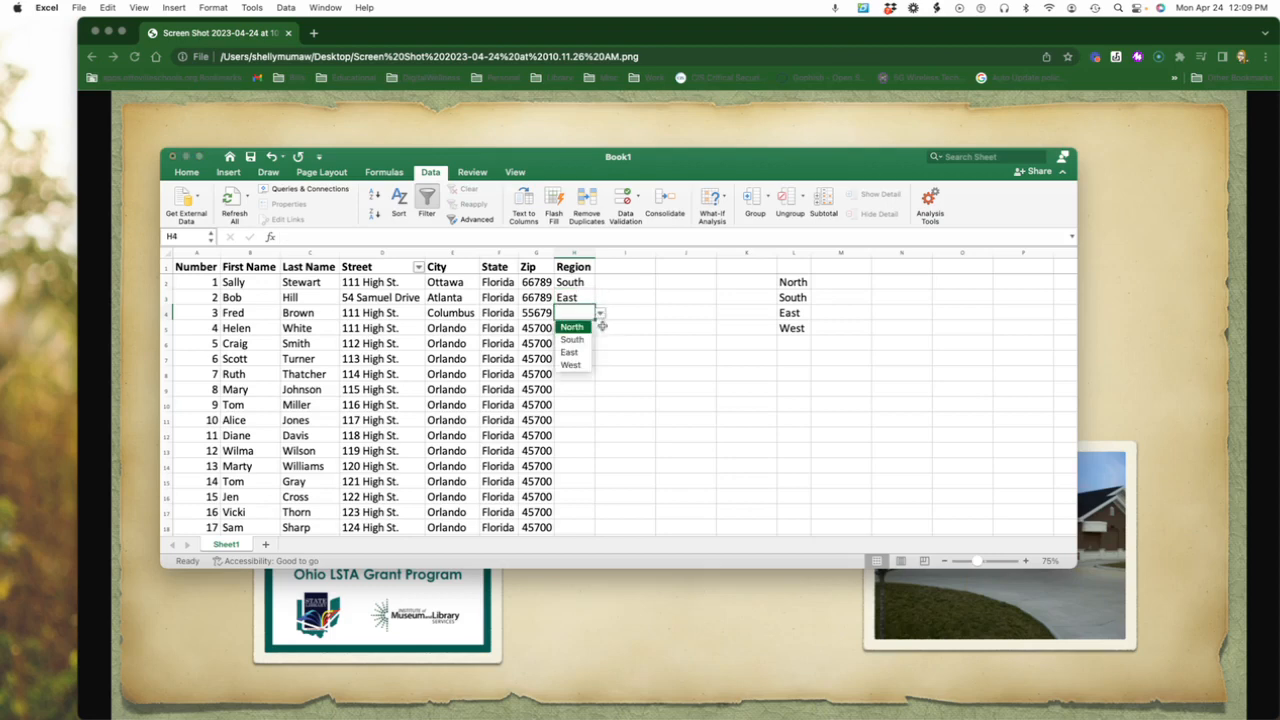
click(593, 331)
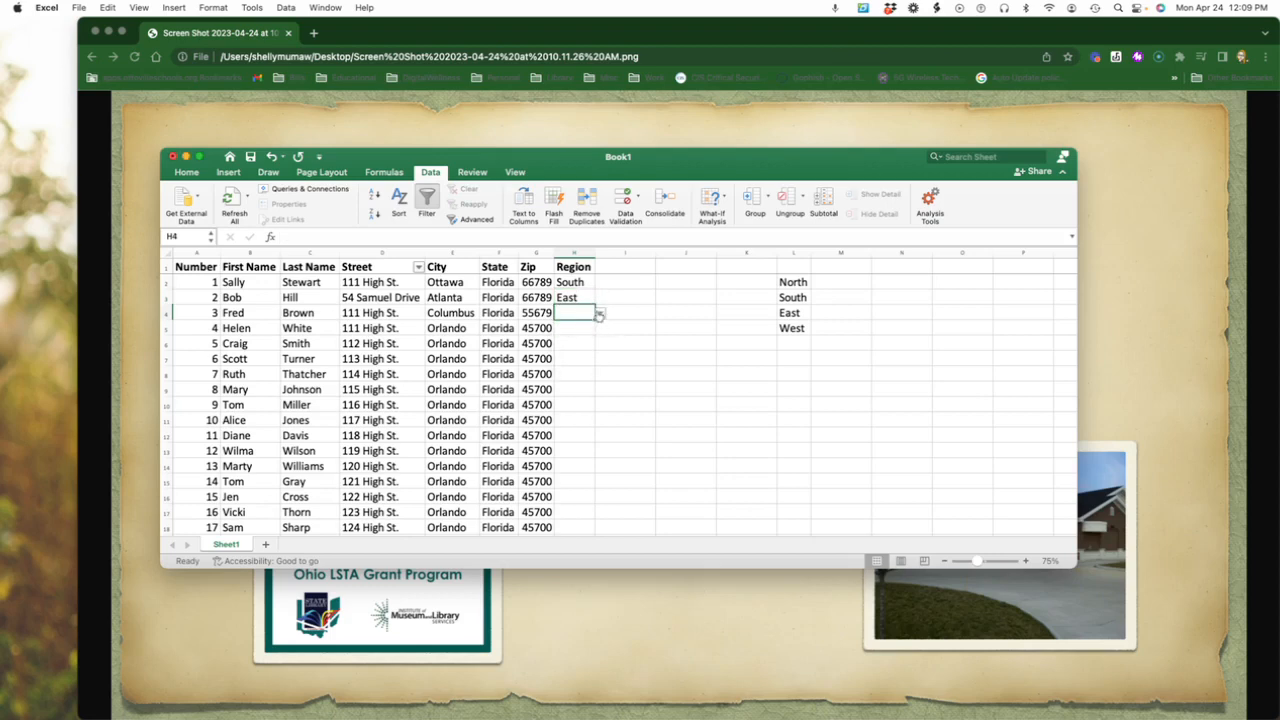
click(600, 313)
click(569, 326)
Try to enter the unlisted value "road" in Region cell H5 to test the validation rule, and cancel the entry.
click(566, 328)
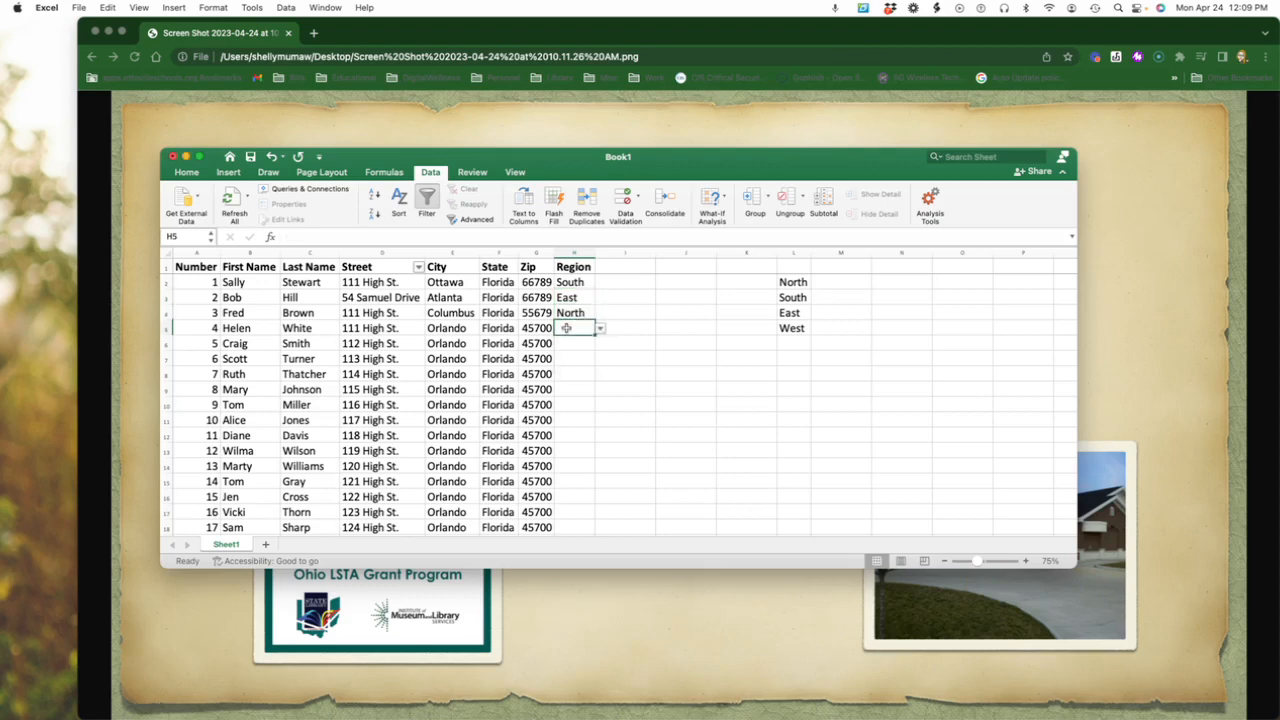
text(djjk)
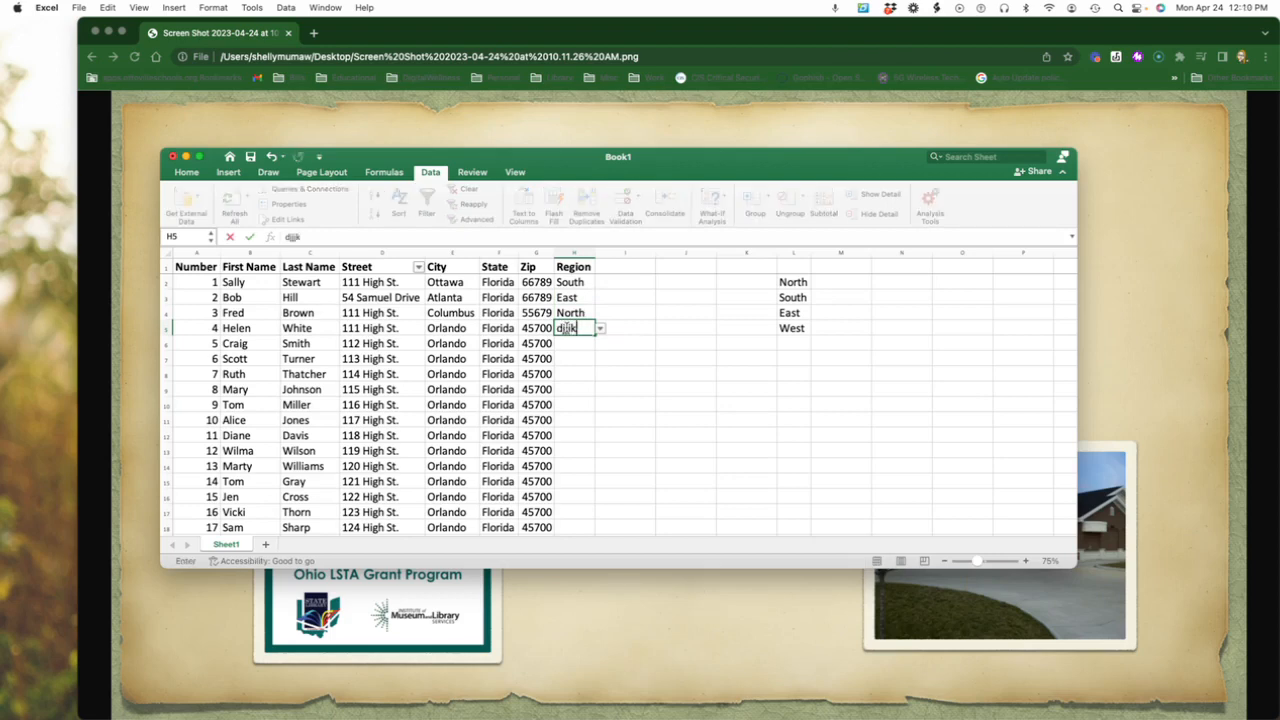
key(BackSpace)
key(BackSpace)
key(BackSpace)
key(BackSpace)
text(road)
key(Return)
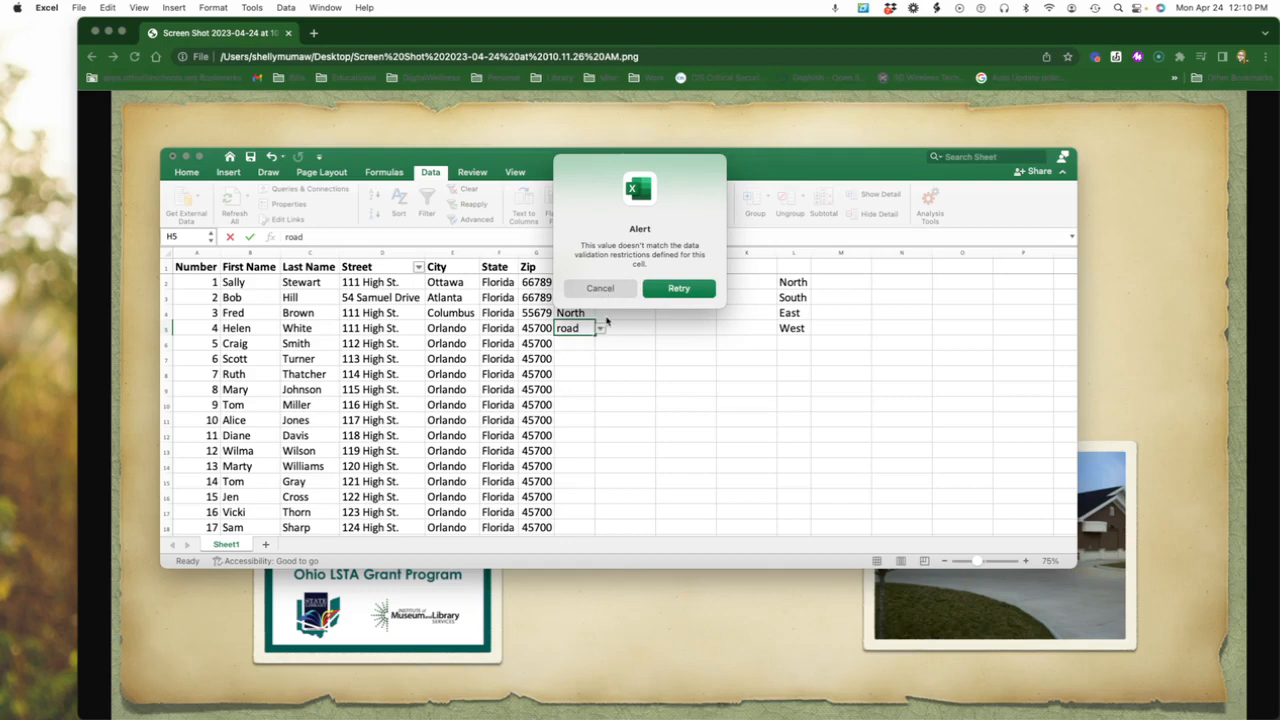
click(614, 292)
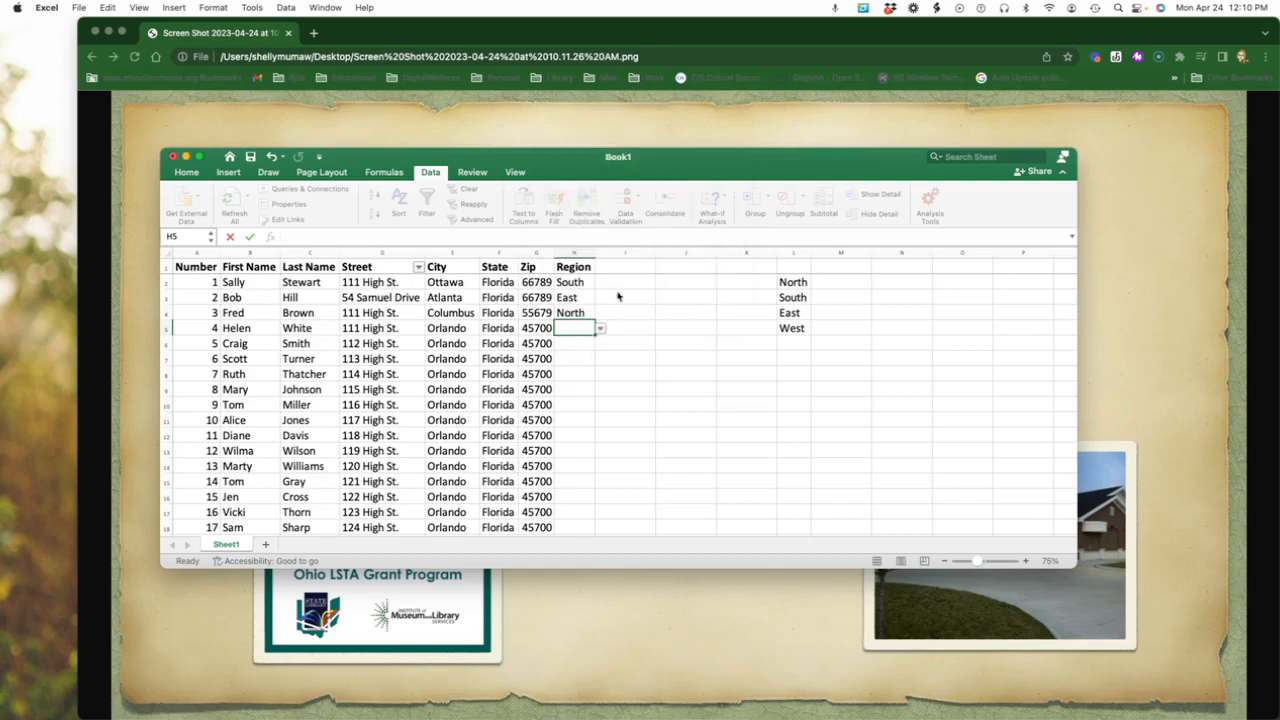